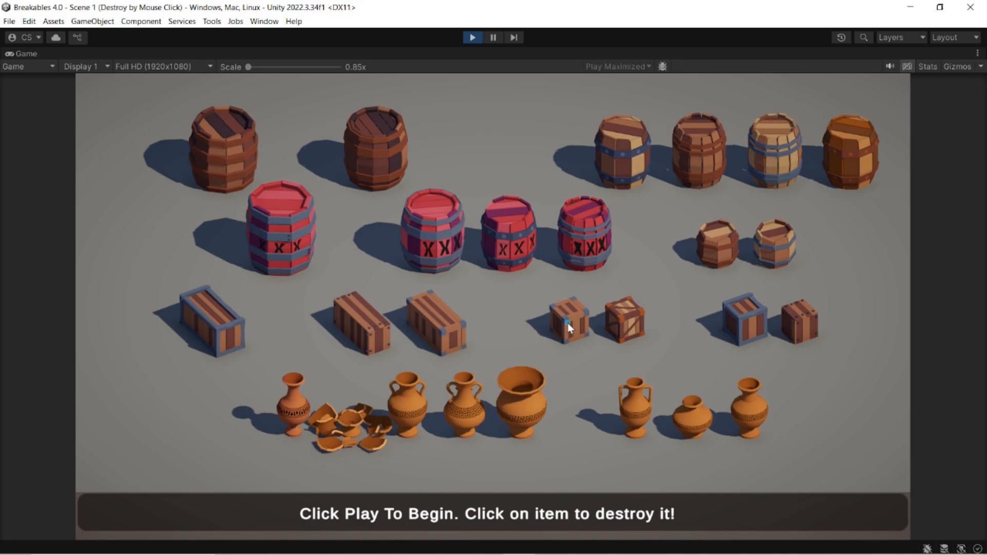
Destroy the remaining barrels, crates and vases in the running Scene 1, and stop play mode once all are smashed
click(574, 322)
click(607, 248)
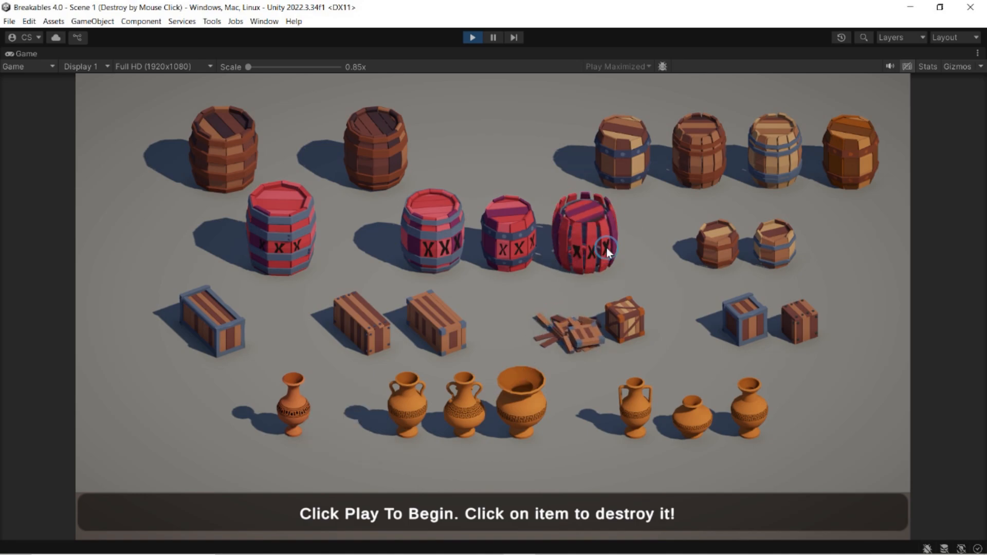
click(702, 146)
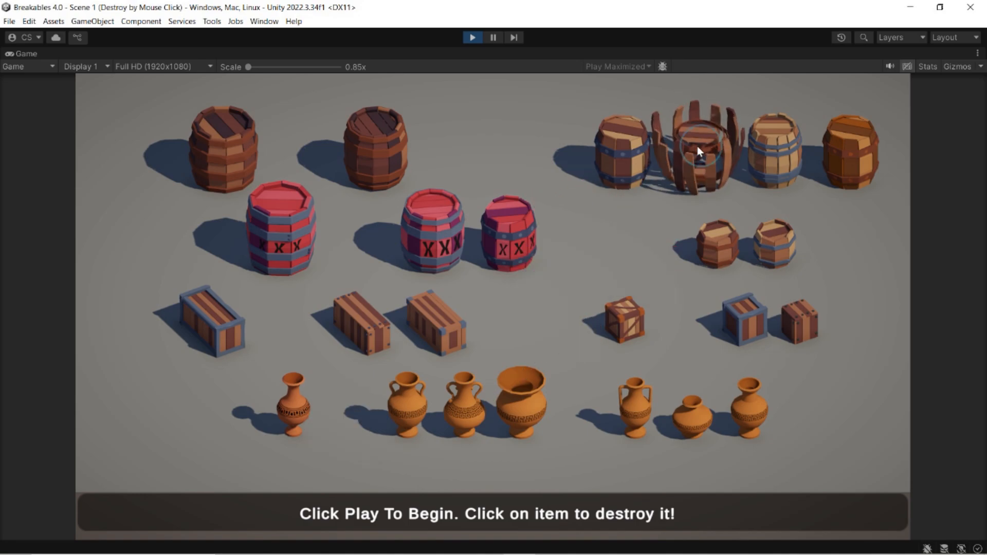
click(770, 253)
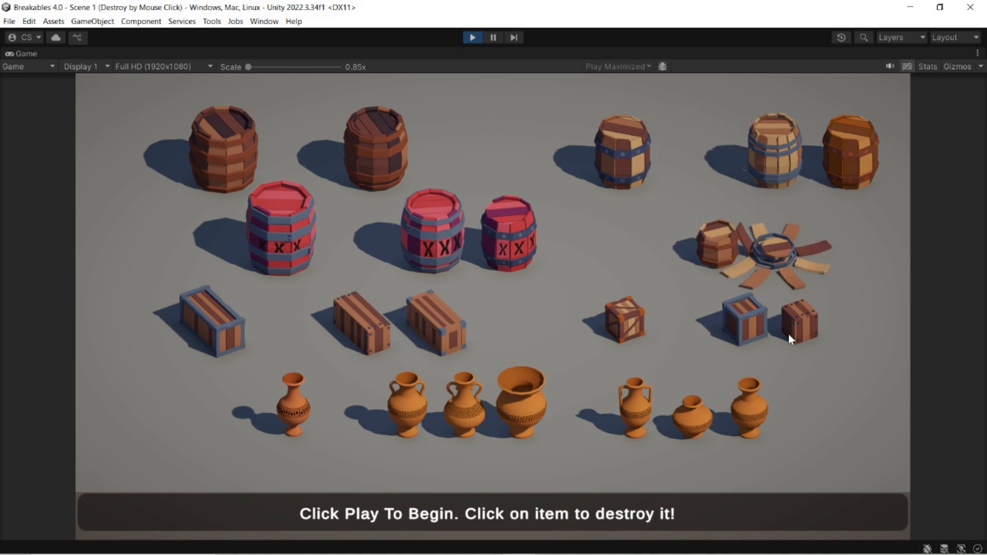
click(806, 331)
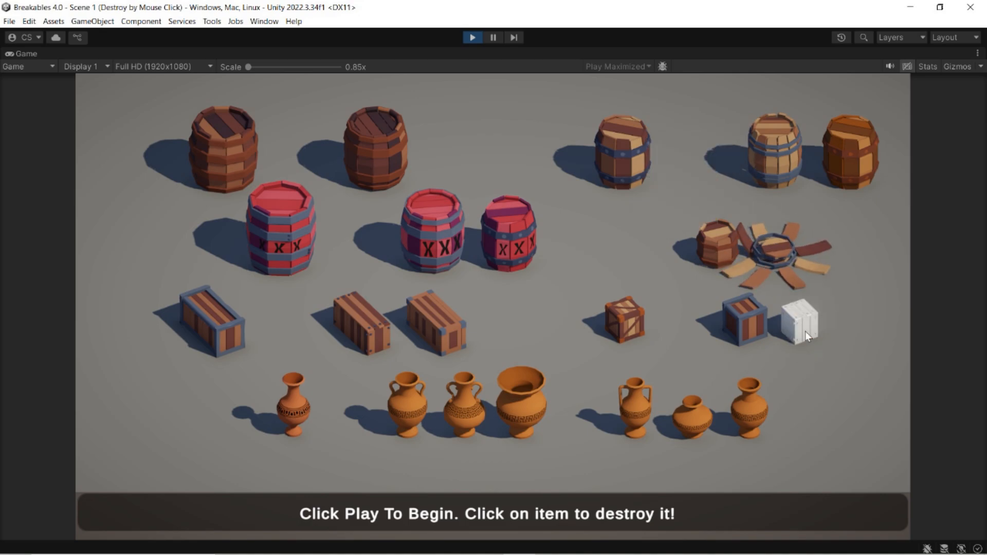
click(749, 409)
click(703, 420)
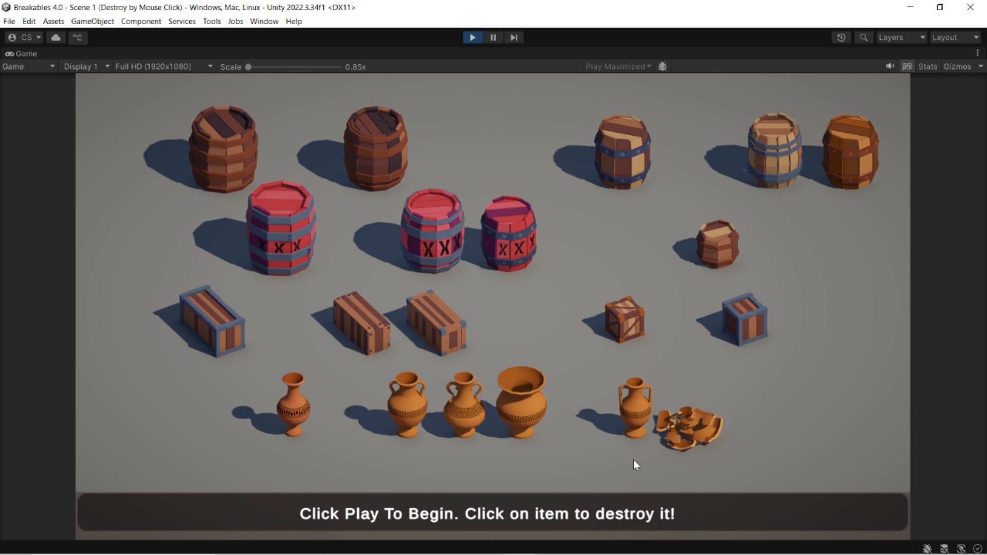
click(427, 322)
click(252, 222)
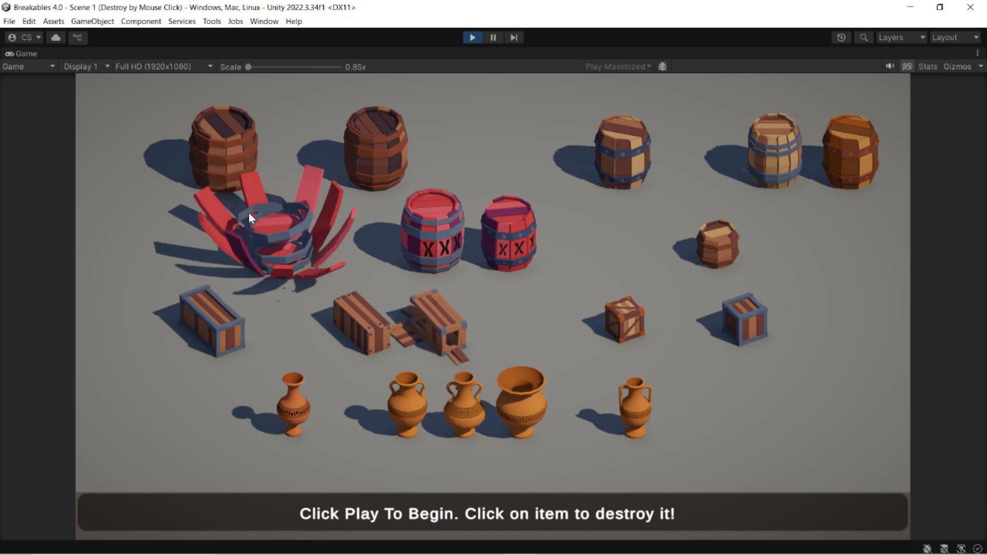
click(235, 157)
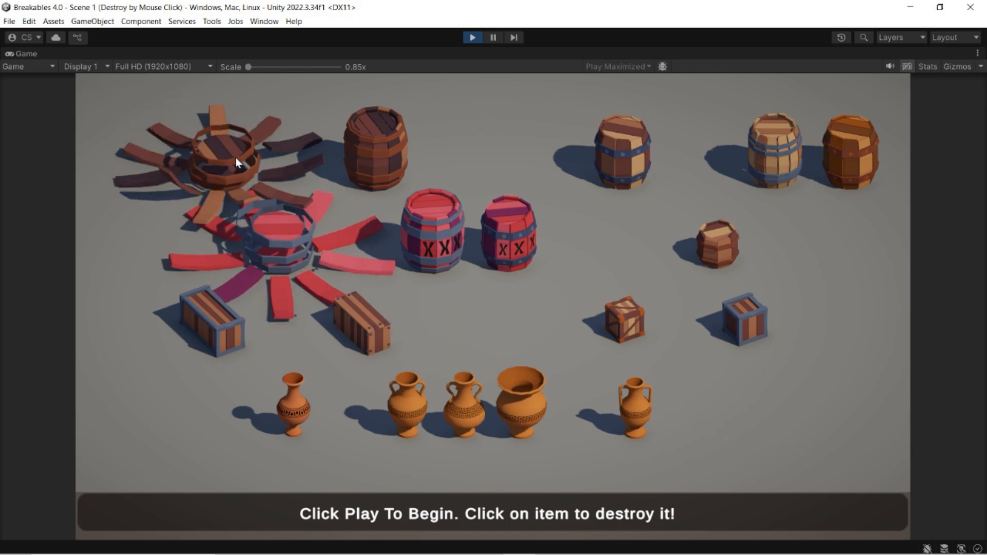
click(645, 165)
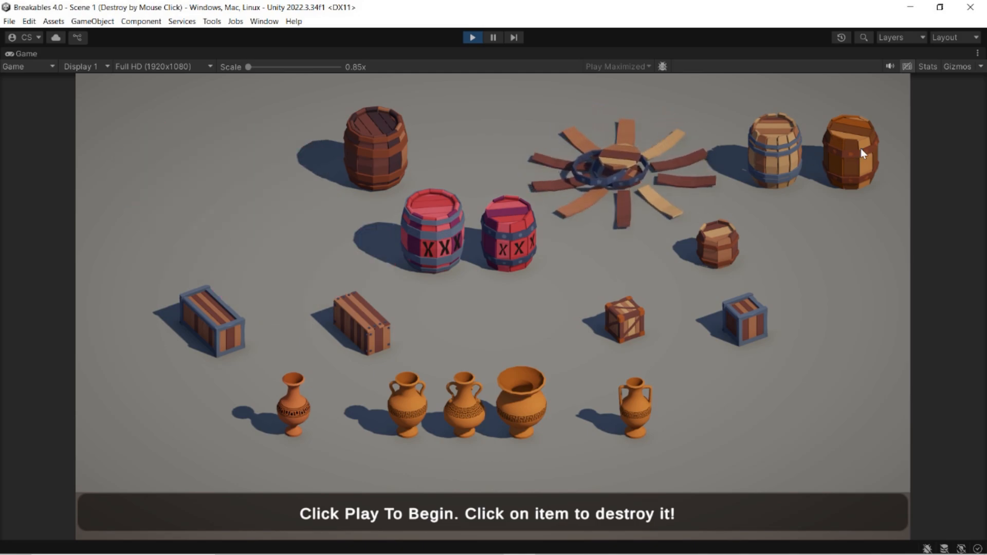
click(844, 174)
click(719, 247)
click(738, 323)
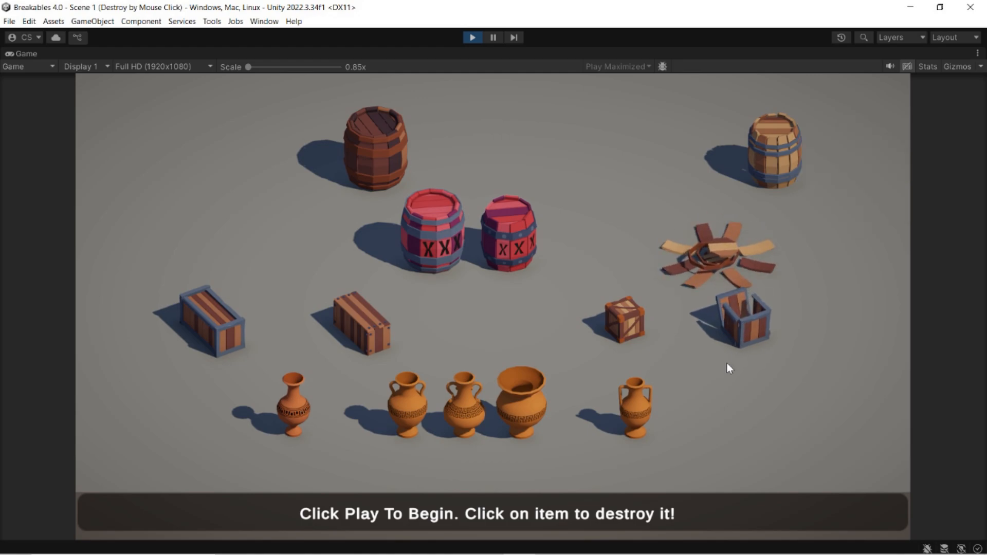
click(624, 329)
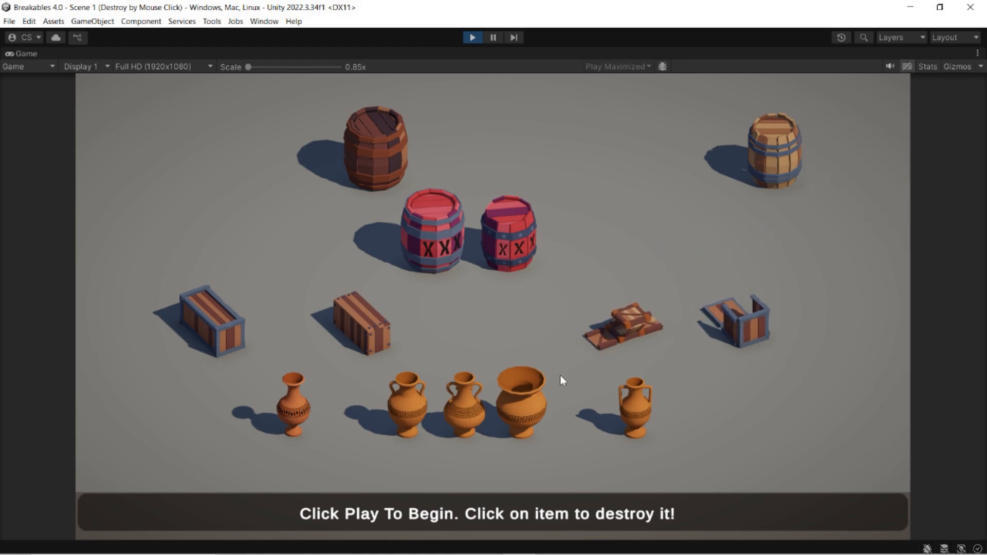
click(508, 422)
click(367, 331)
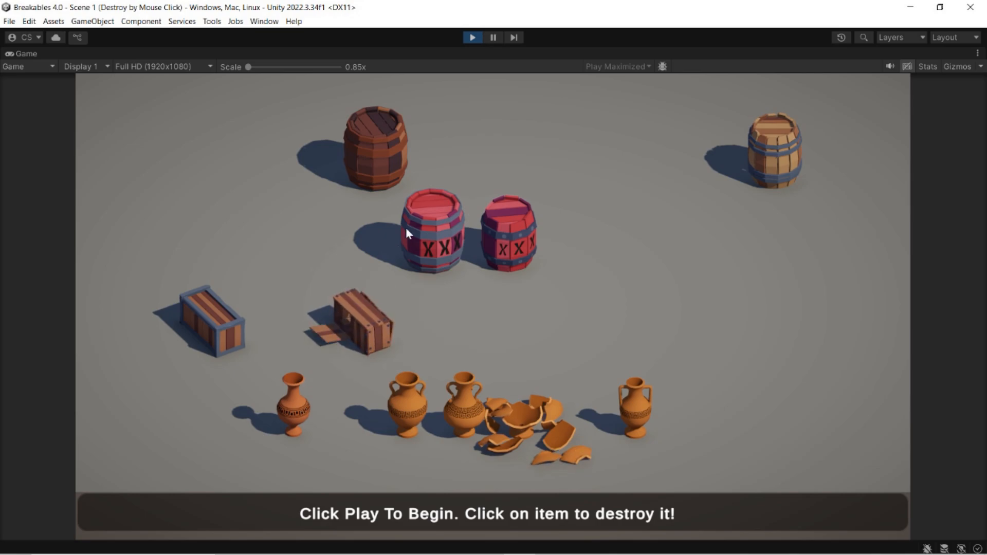
click(423, 218)
click(390, 160)
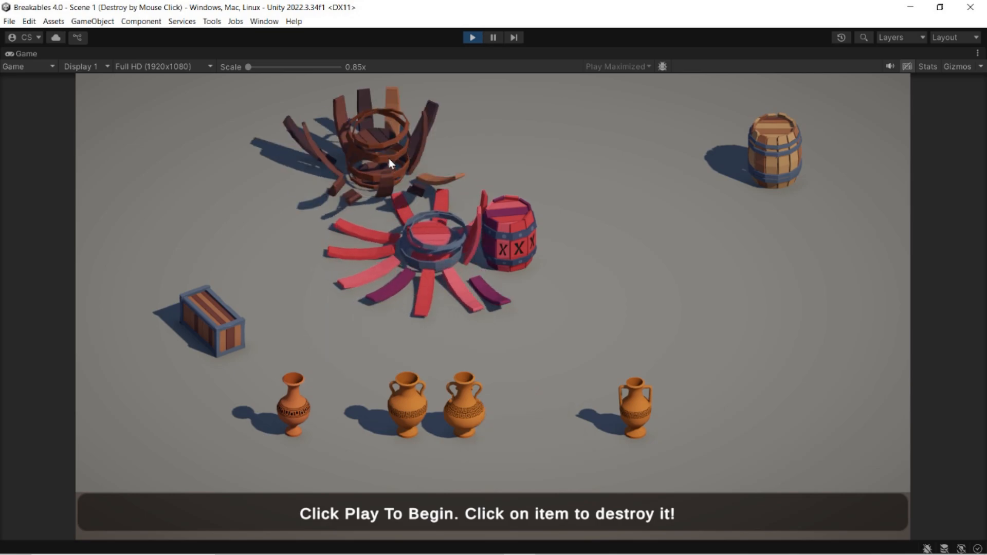
click(211, 351)
click(288, 418)
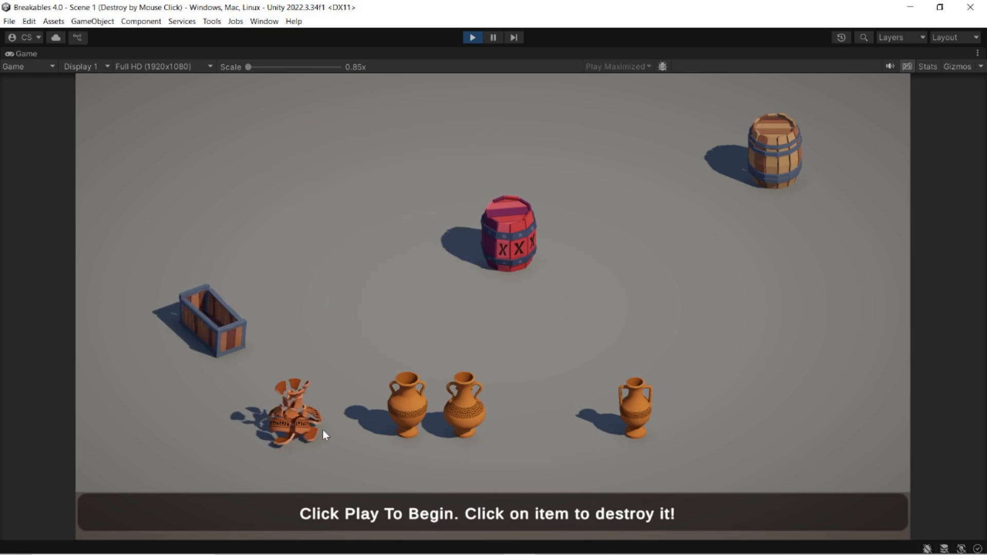
click(422, 408)
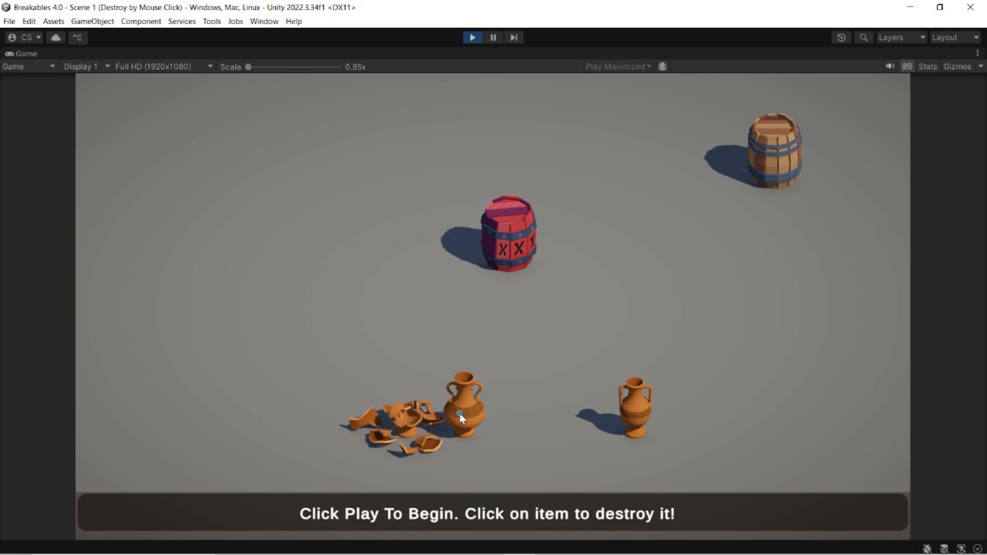
click(455, 413)
click(512, 252)
click(785, 160)
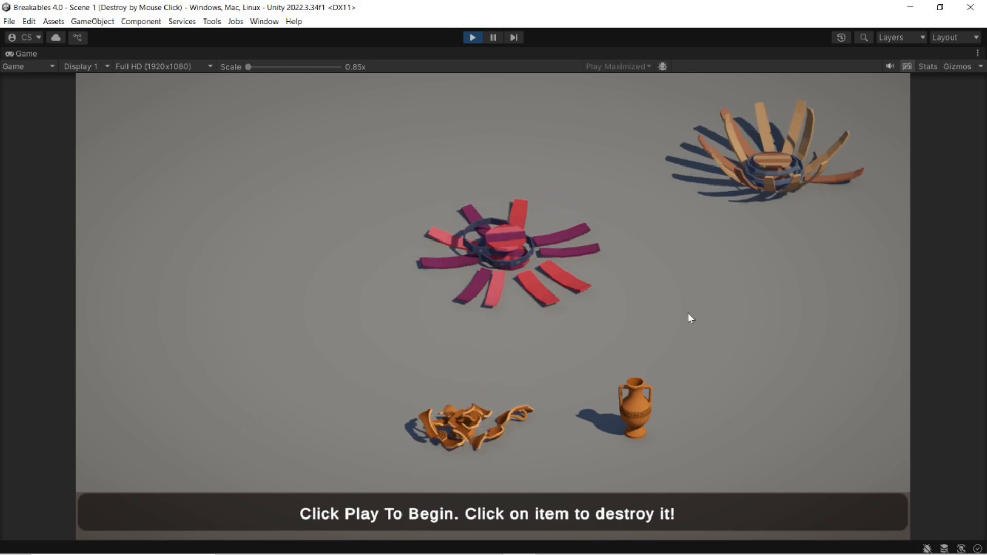
click(626, 406)
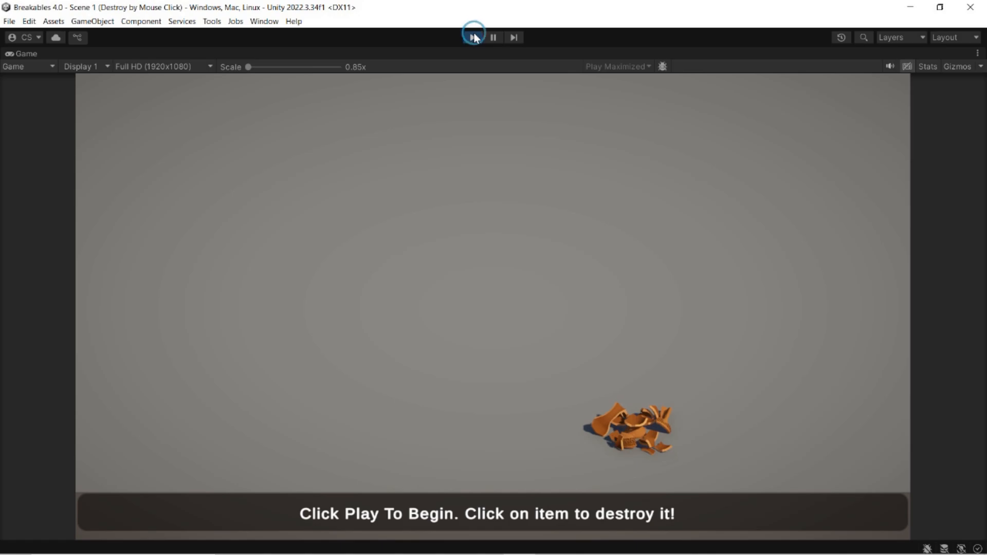
click(472, 37)
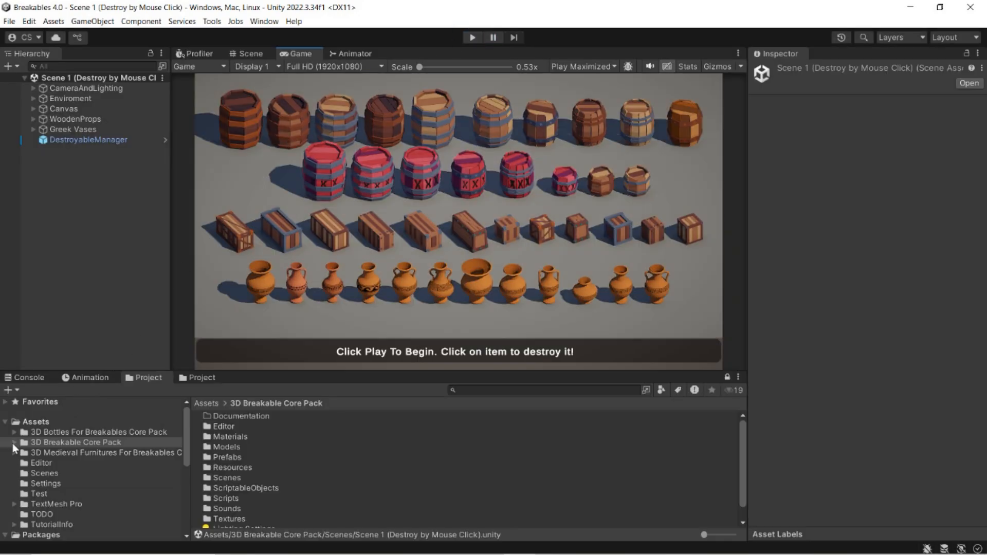
Open Scene 4 (Respawn Breakable Item) from the Scenes folder of 3D Breakable Core Pack
click(36, 441)
click(14, 443)
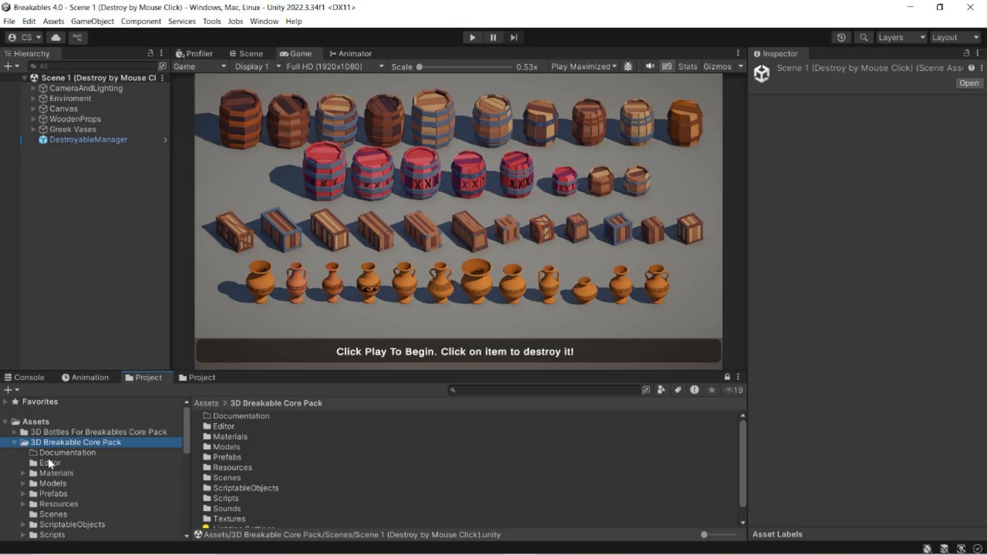
click(45, 512)
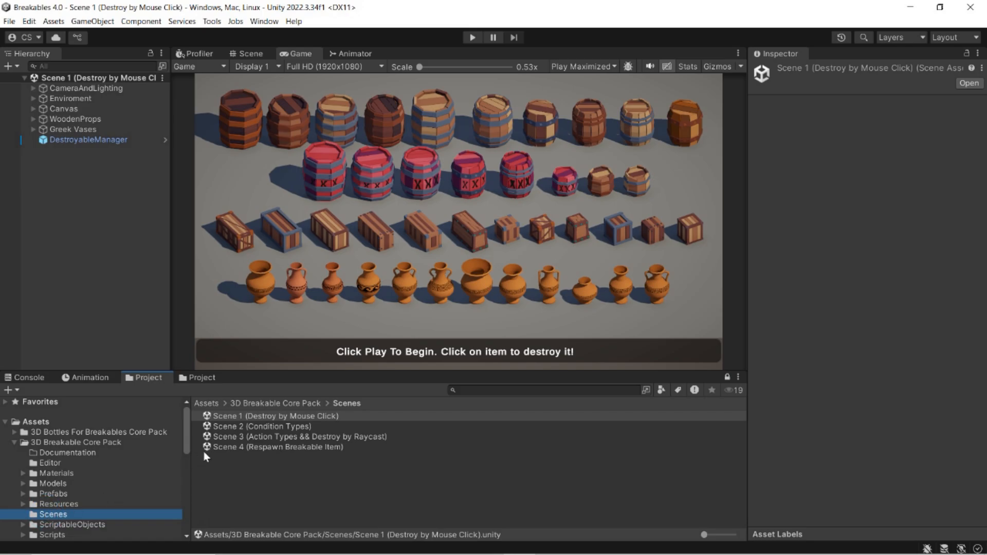
double_click(215, 448)
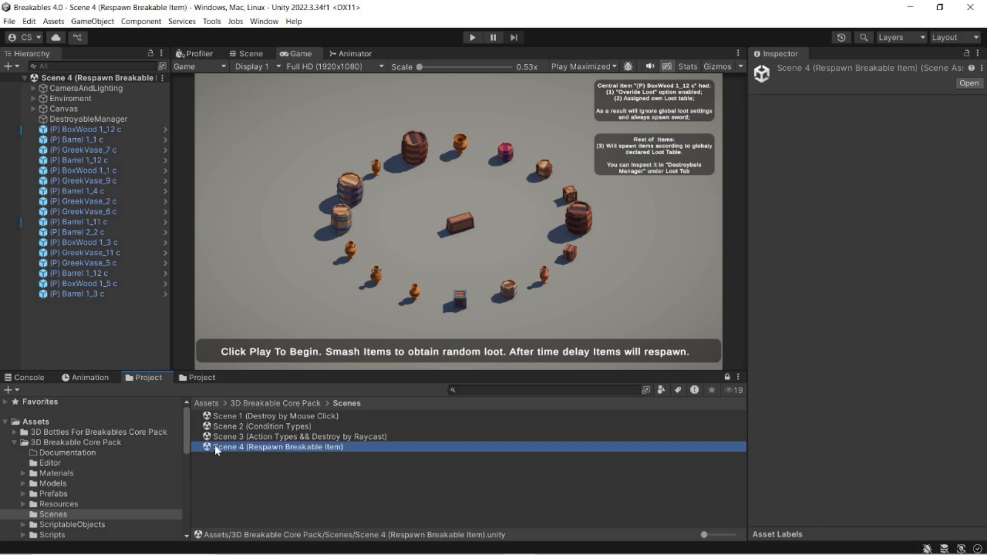
Play the scene and smash the barrels, crates and vases around the ring, including respawned ones, to test the random loot
key(ctrl+p)
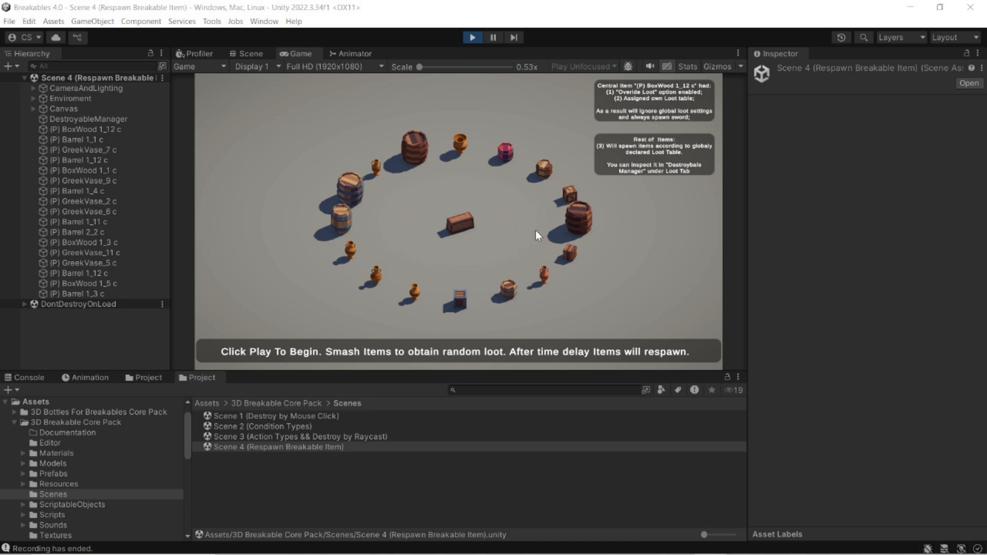
click(582, 221)
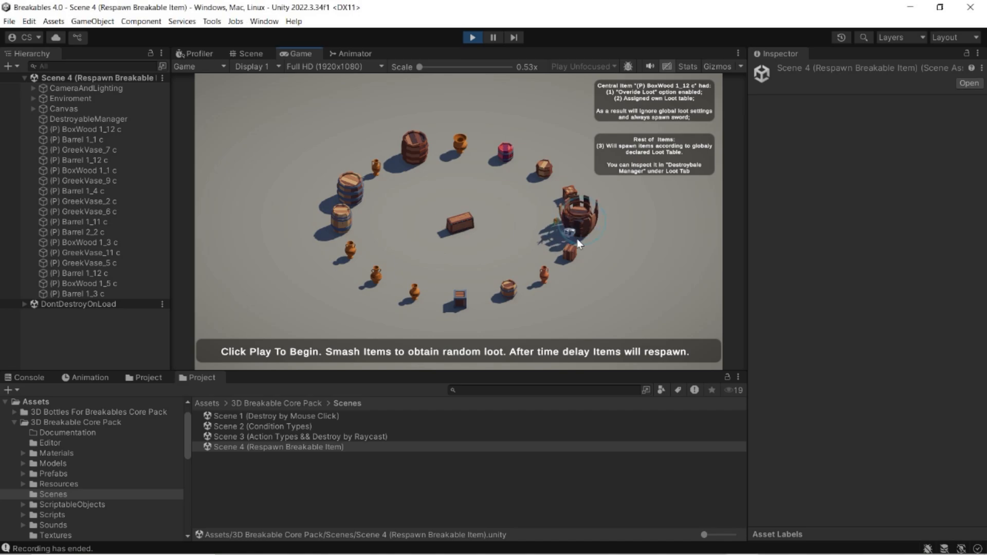
click(542, 277)
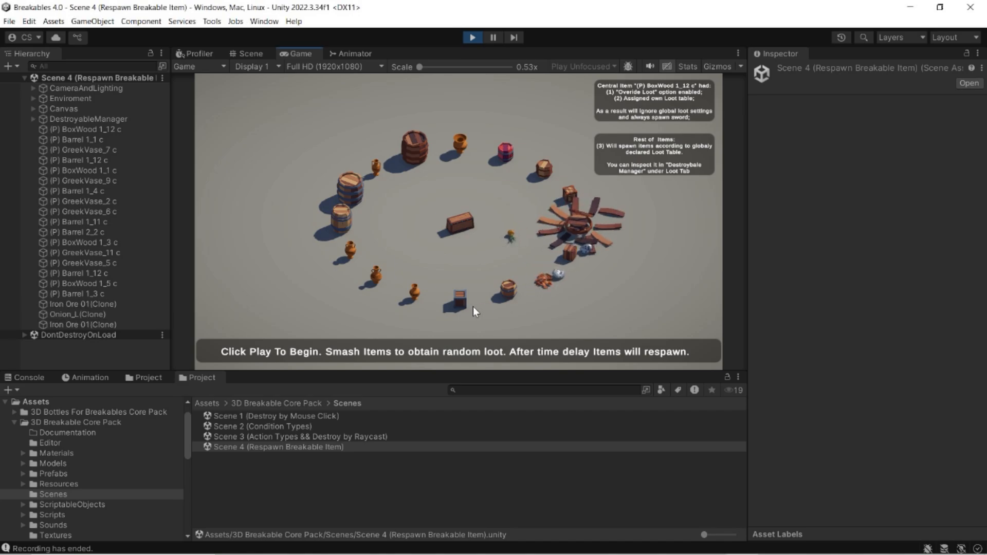
click(459, 301)
click(379, 280)
click(350, 193)
click(416, 156)
click(505, 150)
click(545, 172)
click(570, 194)
click(572, 252)
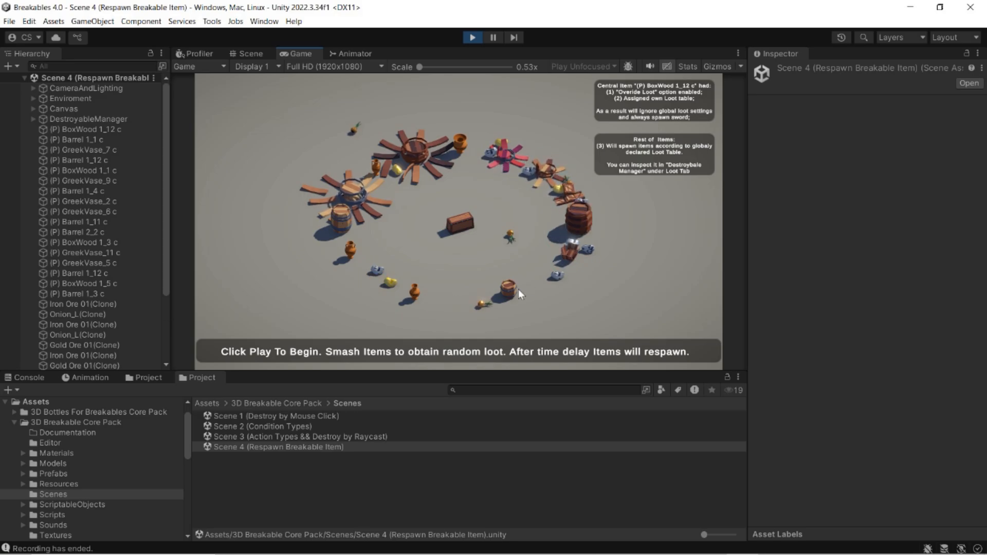
click(507, 293)
click(417, 295)
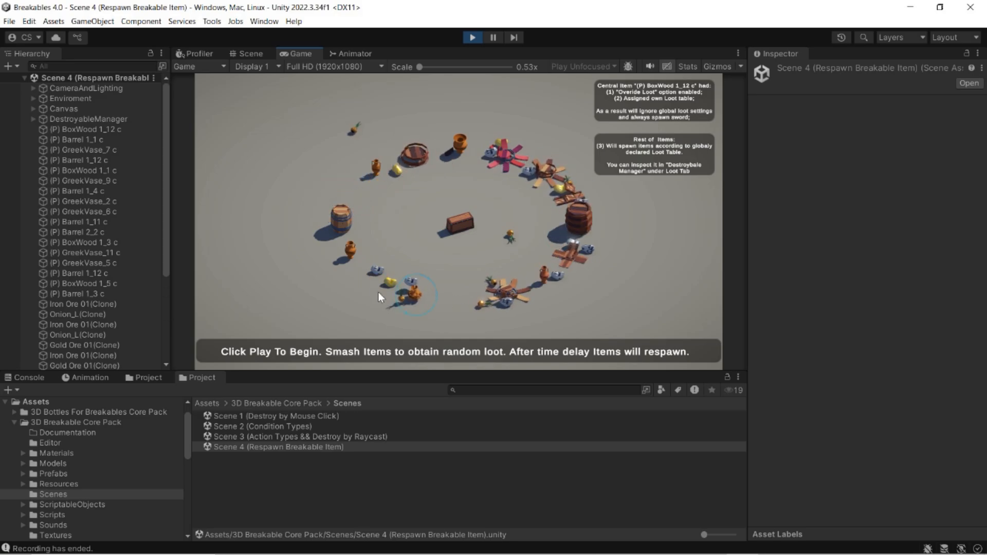
click(350, 249)
click(343, 220)
click(374, 171)
click(461, 145)
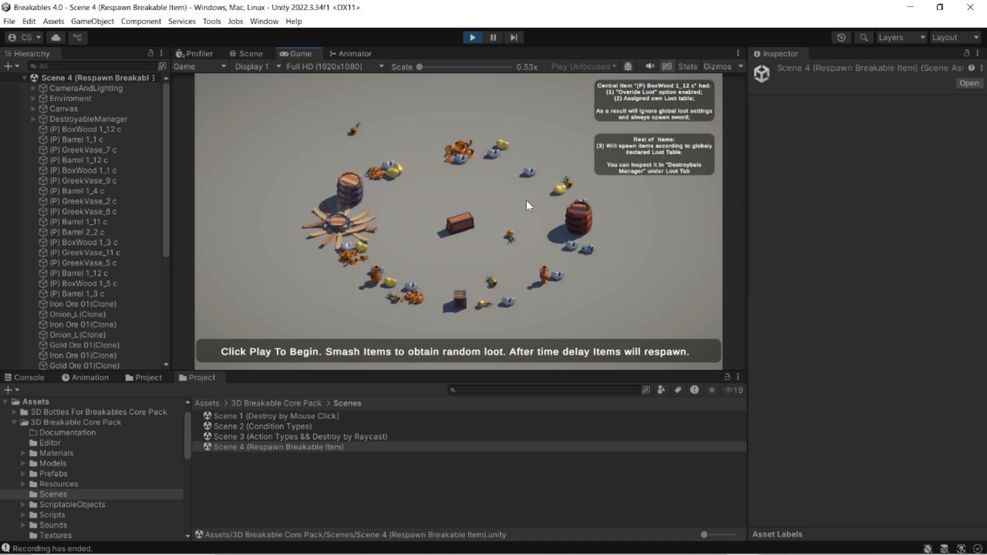
click(585, 224)
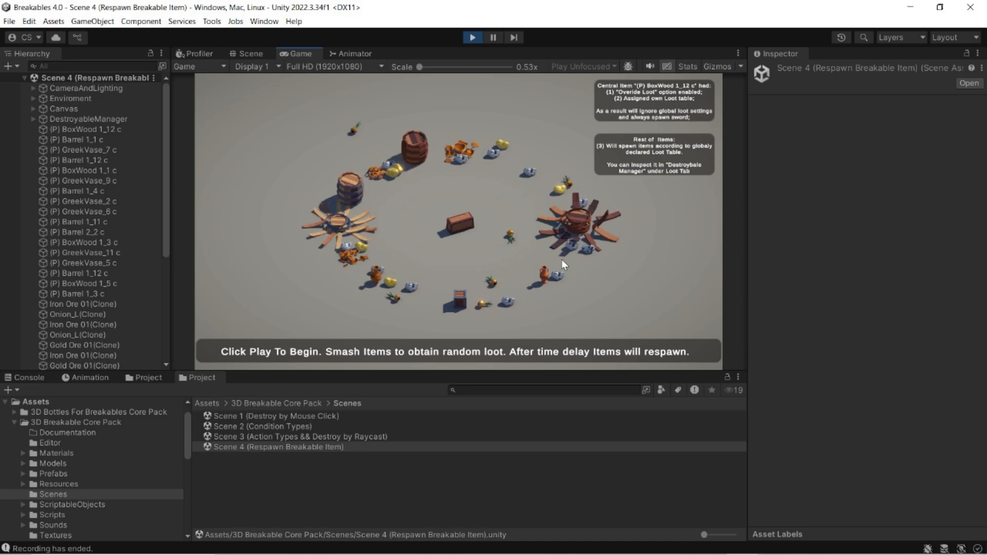
Smash the blue-framed crate and the central wooden box to test their loot, and stop play mode
click(461, 303)
click(458, 223)
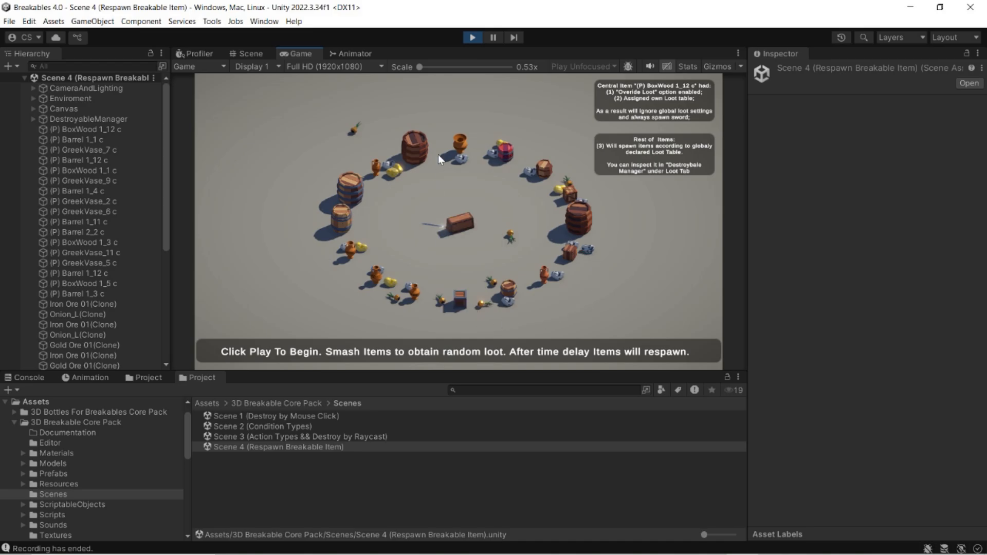
click(473, 37)
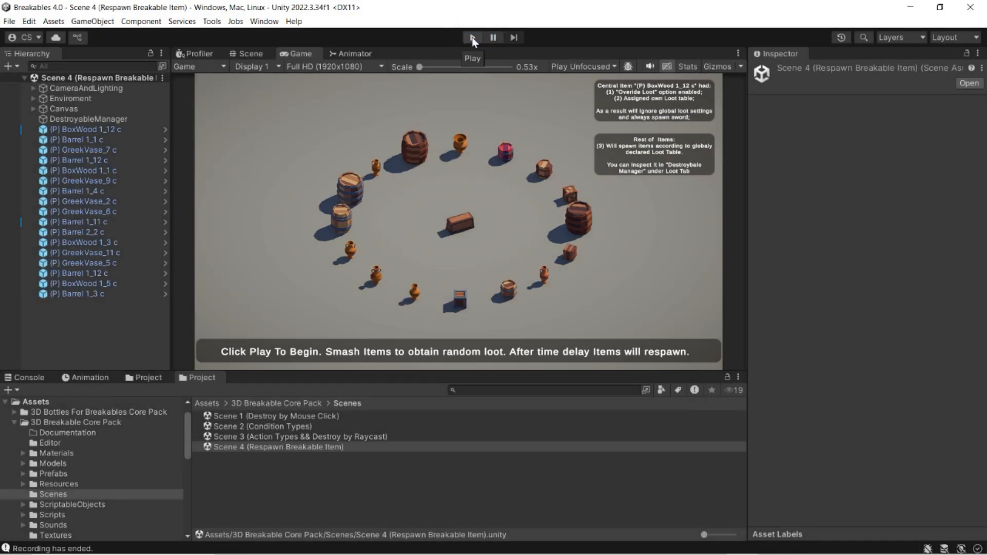
Open the 01 Loot Item folder inside ScriptableObjects of 3D Breakable Core Pack
click(23, 505)
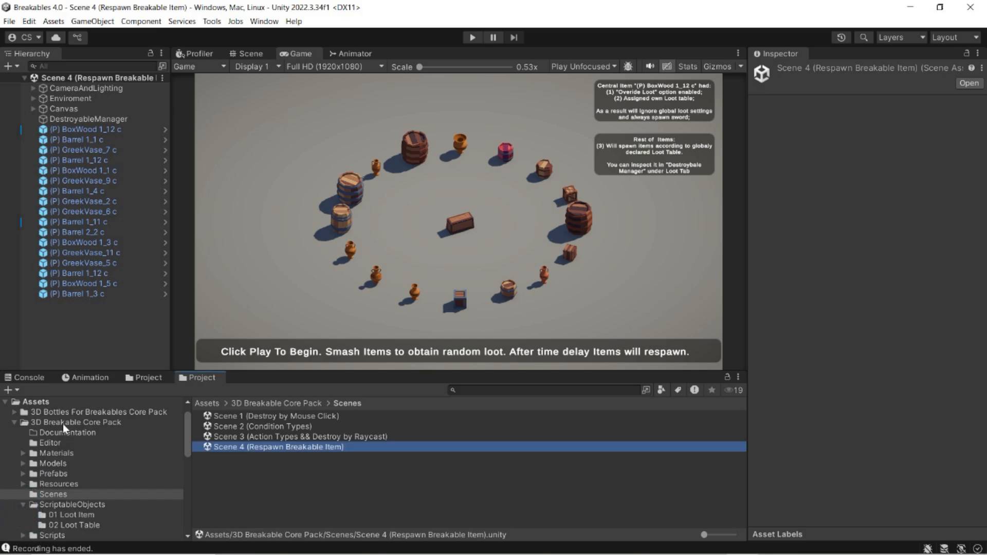
click(94, 423)
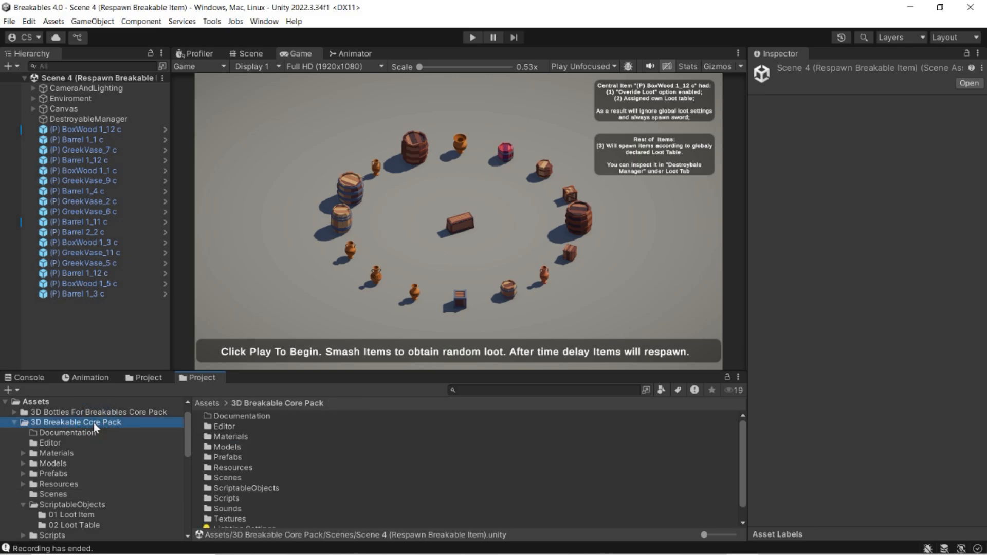
click(55, 506)
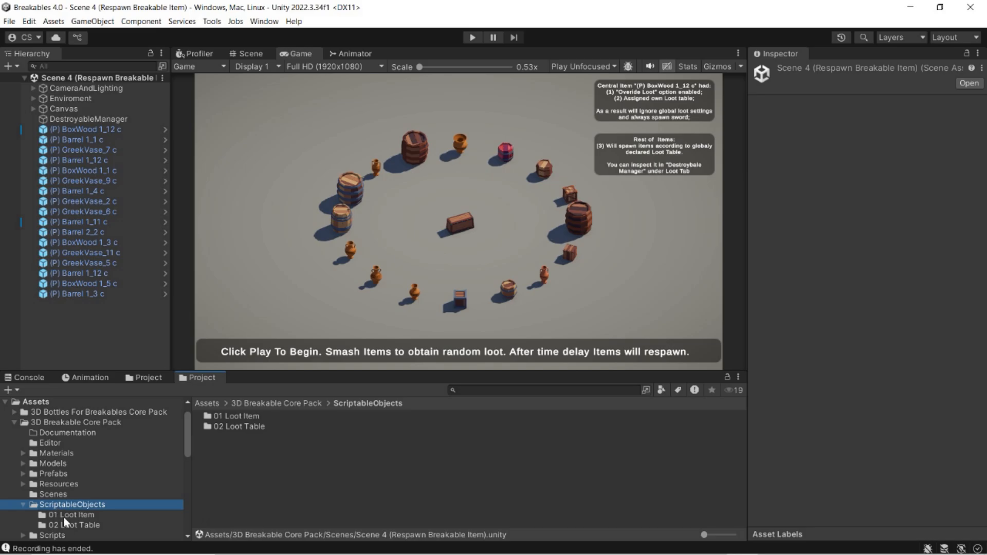
click(64, 516)
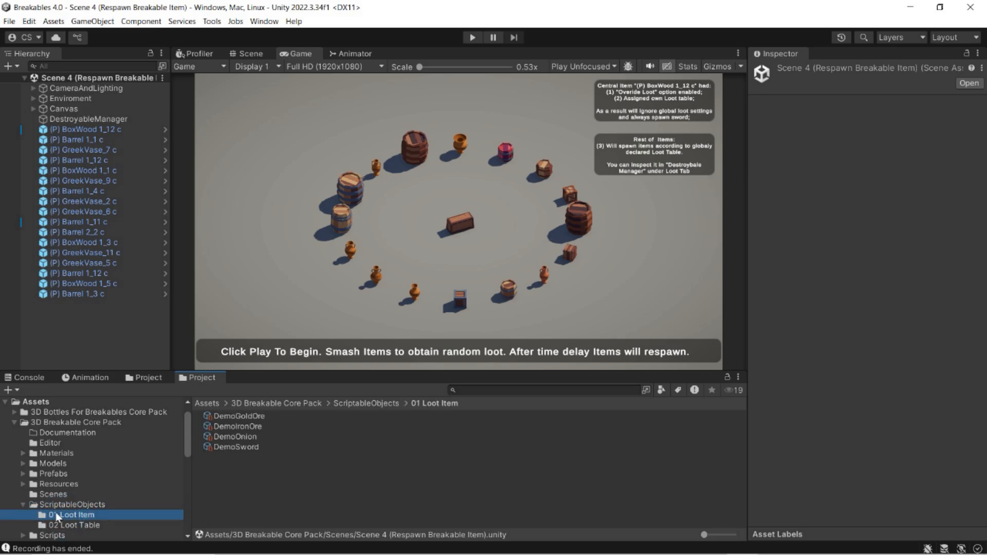
Inspect the prefab assignments of the DemoGoldOre, DemoIronOre, DemoOnion and DemoSword loot items
click(230, 420)
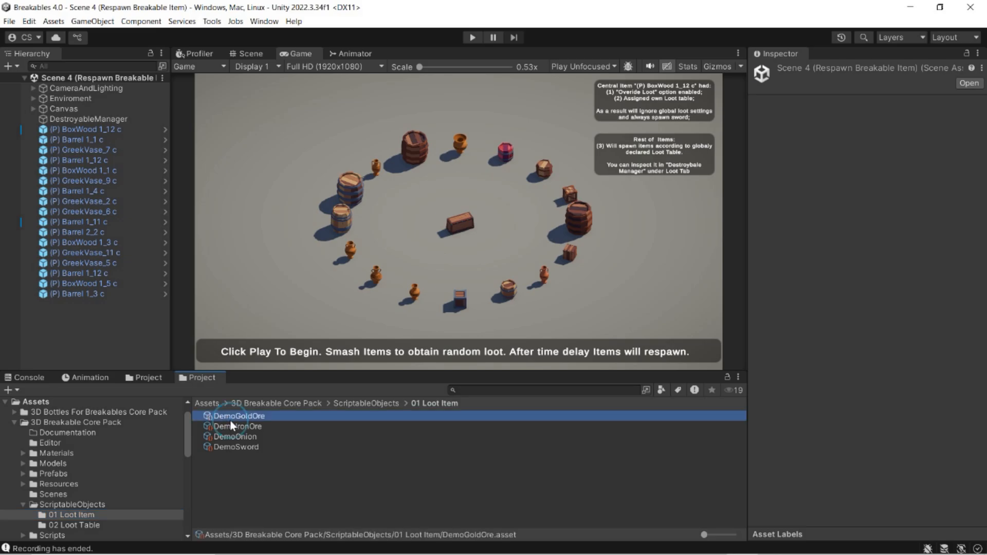
click(230, 426)
click(231, 440)
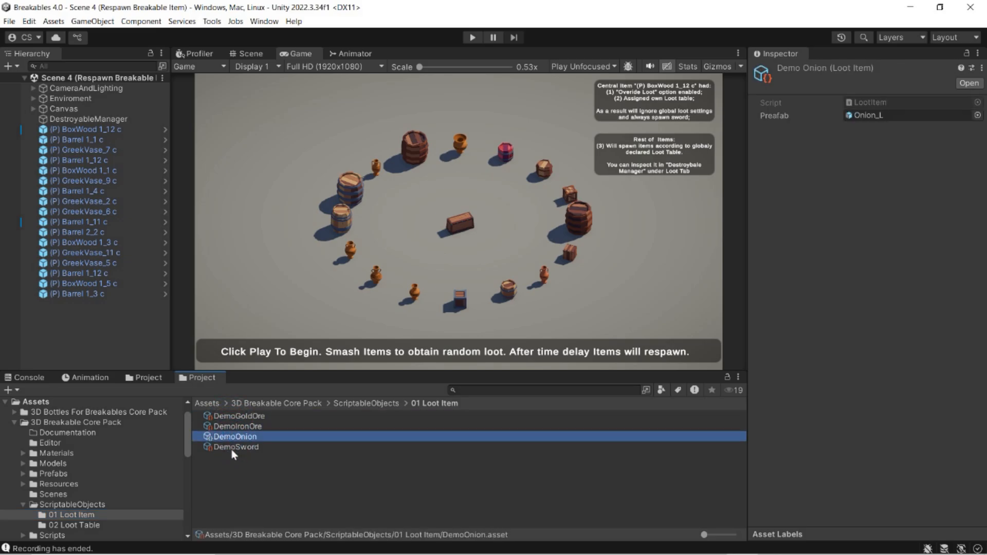
click(231, 449)
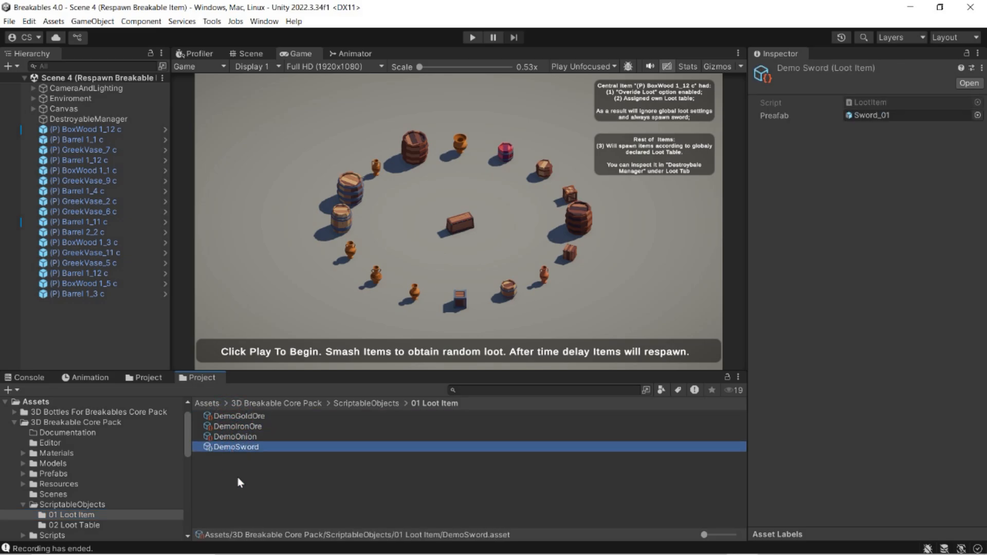
Create a new LootItem asset from the BreakableCorePack loot types in the 01 Loot Item folder
click(237, 478)
right_click(237, 478)
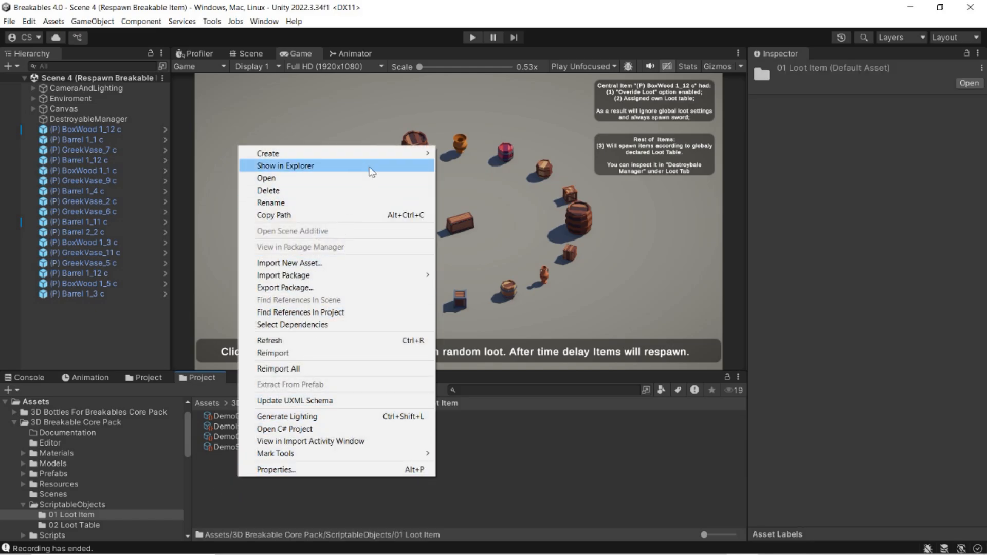
mouse_move(387, 157)
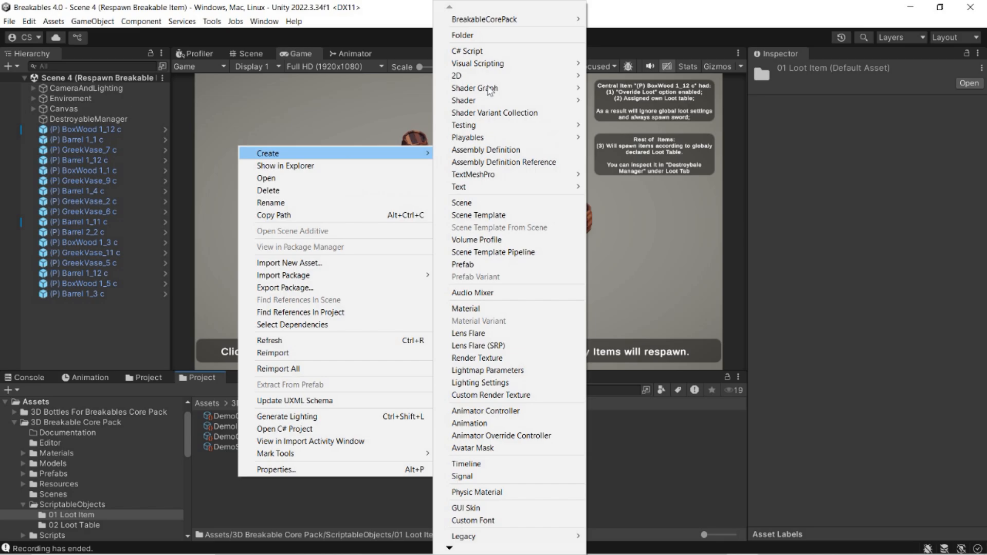
mouse_move(517, 27)
mouse_move(617, 32)
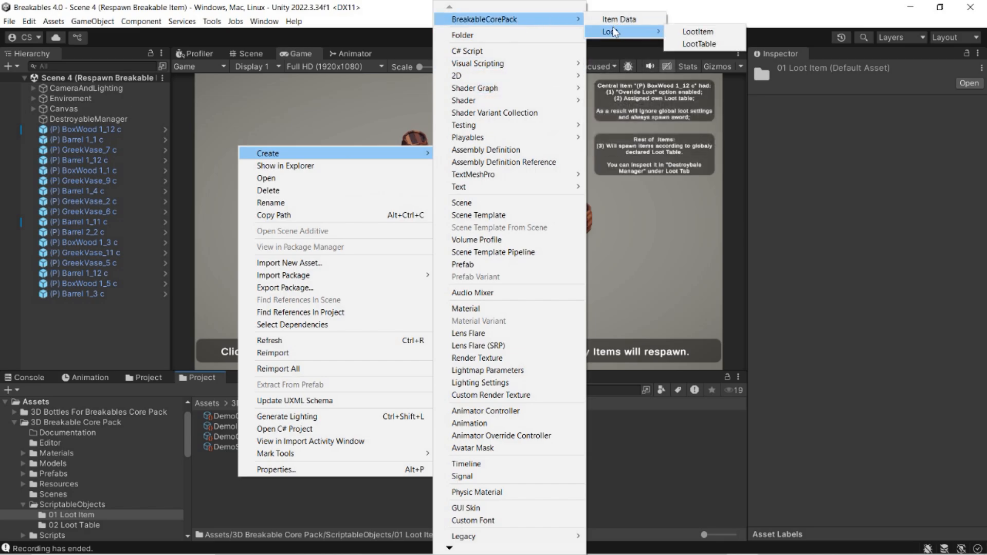
click(670, 33)
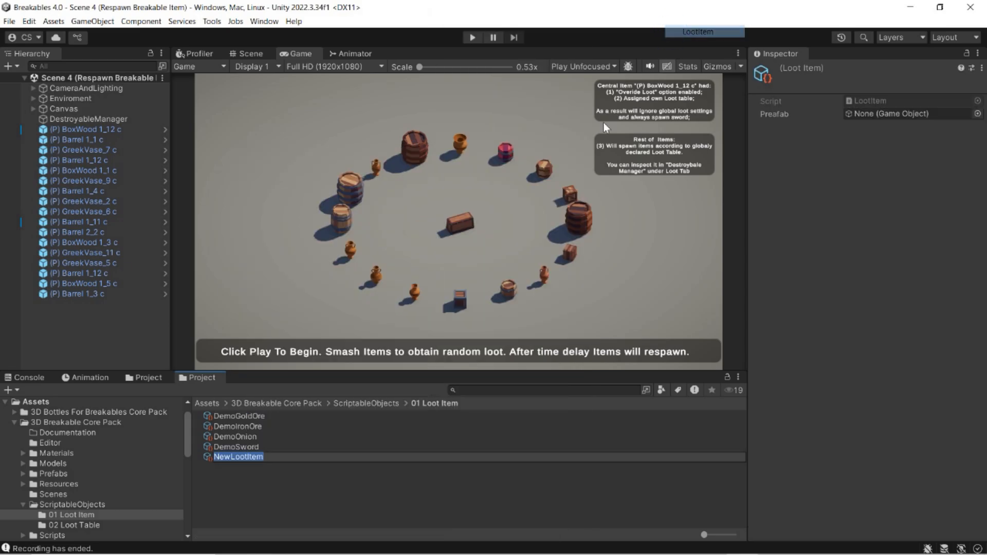
key(Return)
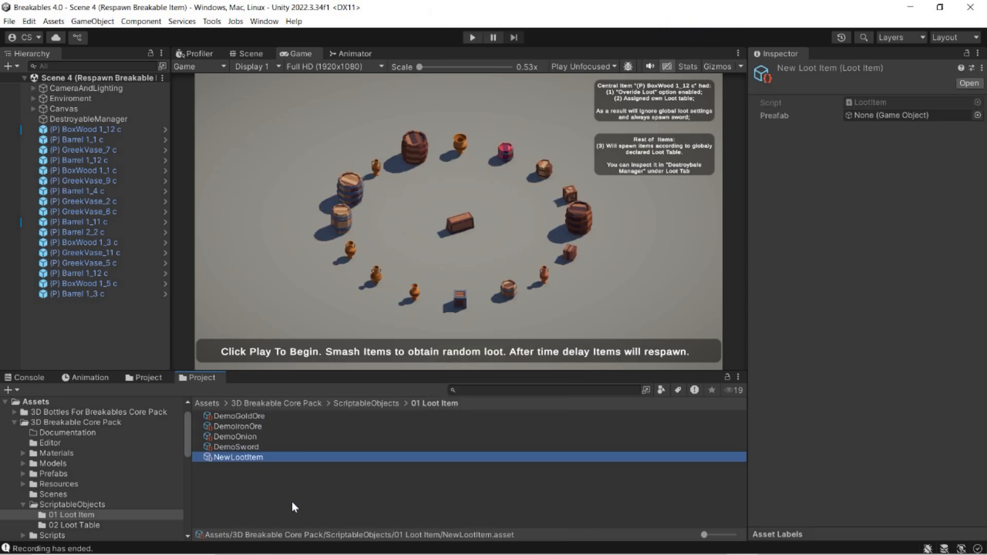
Rename the new loot item as EpicSword
click(272, 492)
click(253, 460)
key(F2)
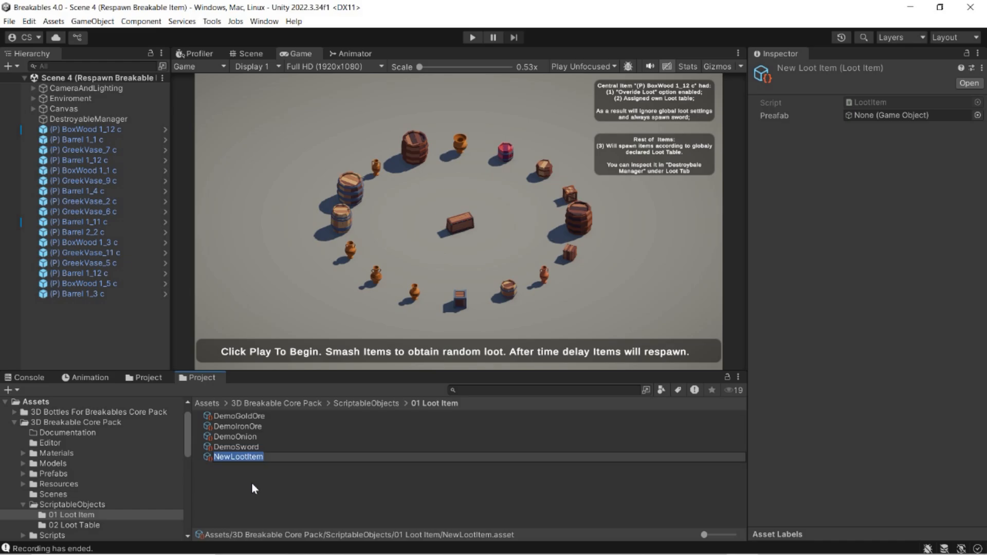
text(EpicSword)
key(Return)
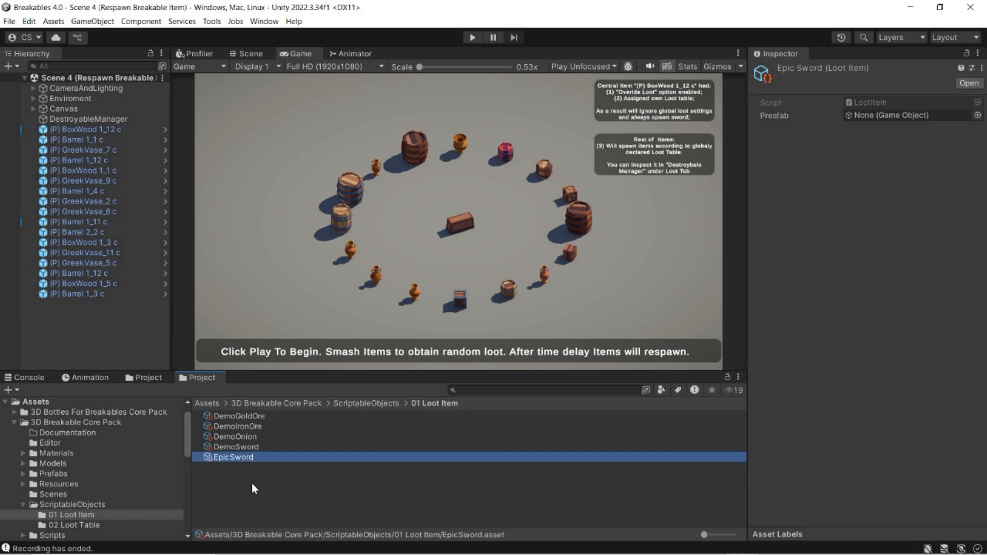
Rename the EpicSword loot item as AK
key(F2)
text(A)
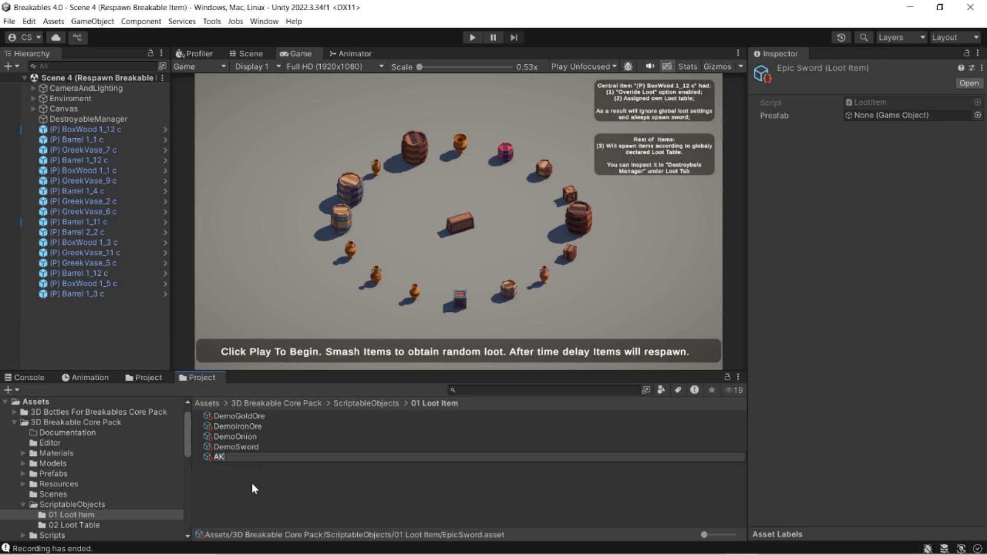
text(K)
key(Return)
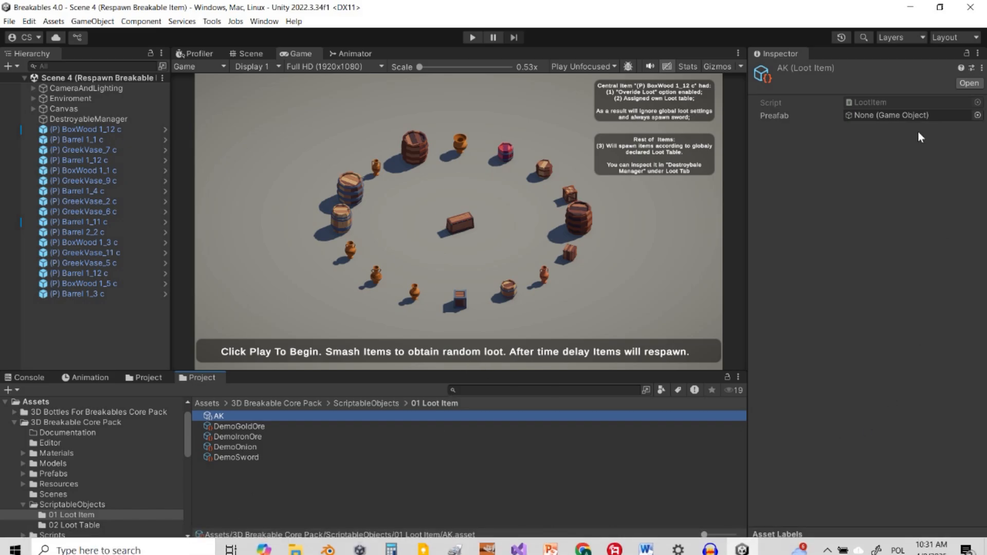
Assign the AK-47 prefab from the 02 Bonus Items - Demo Purposes folder as the AK loot item's prefab
click(890, 111)
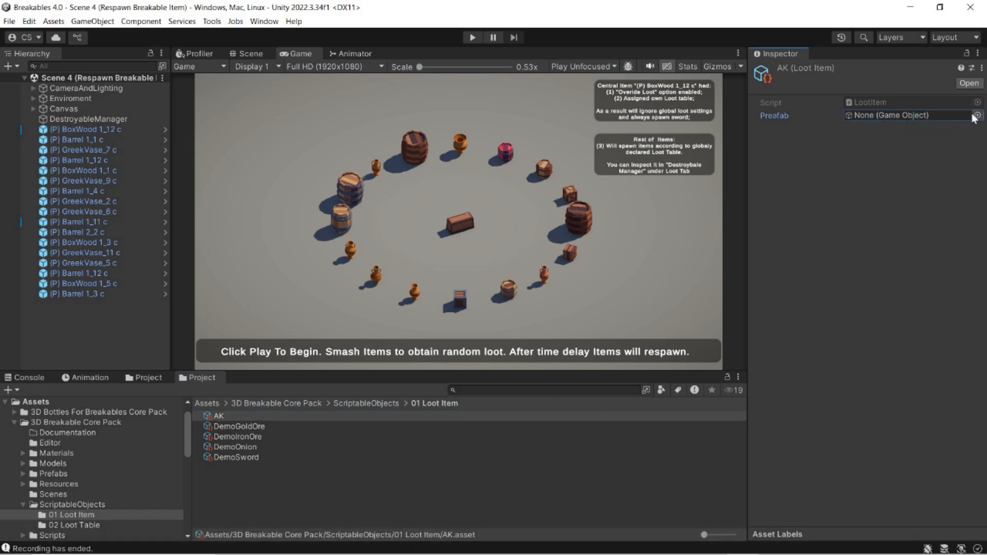
click(23, 473)
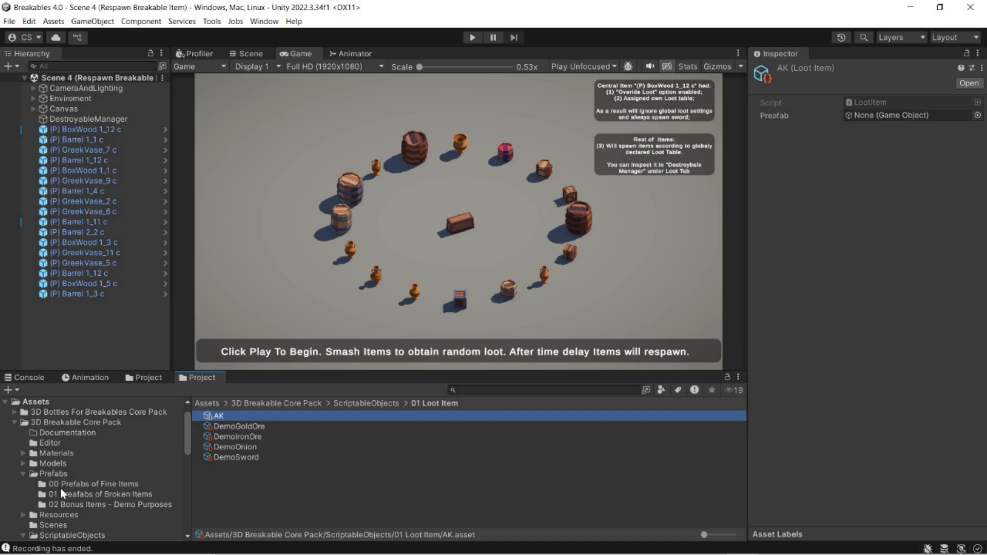
click(67, 504)
drag(226, 426, 902, 115)
click(24, 473)
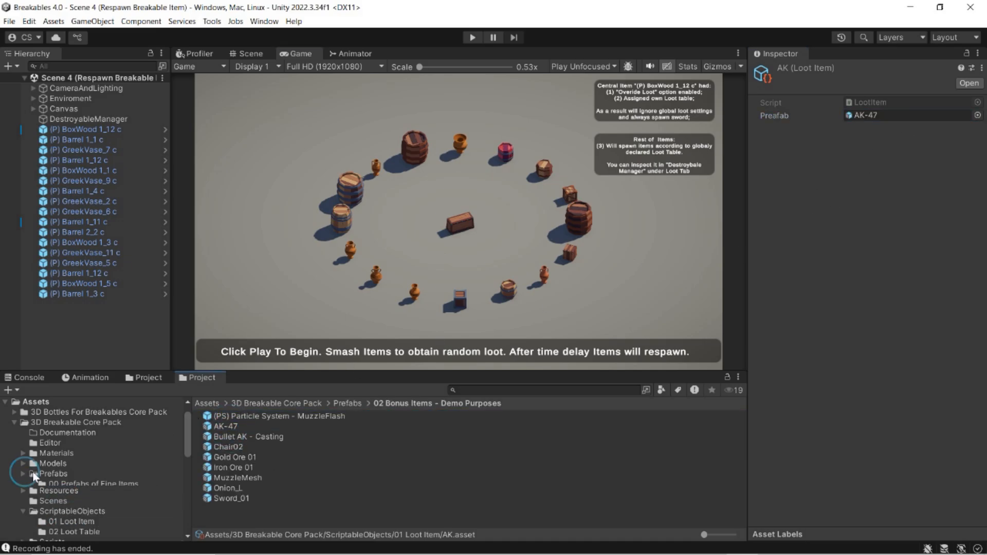
Delete the AK loot item from the 01 Loot Item folder
click(79, 515)
click(237, 487)
click(220, 417)
key(Delete)
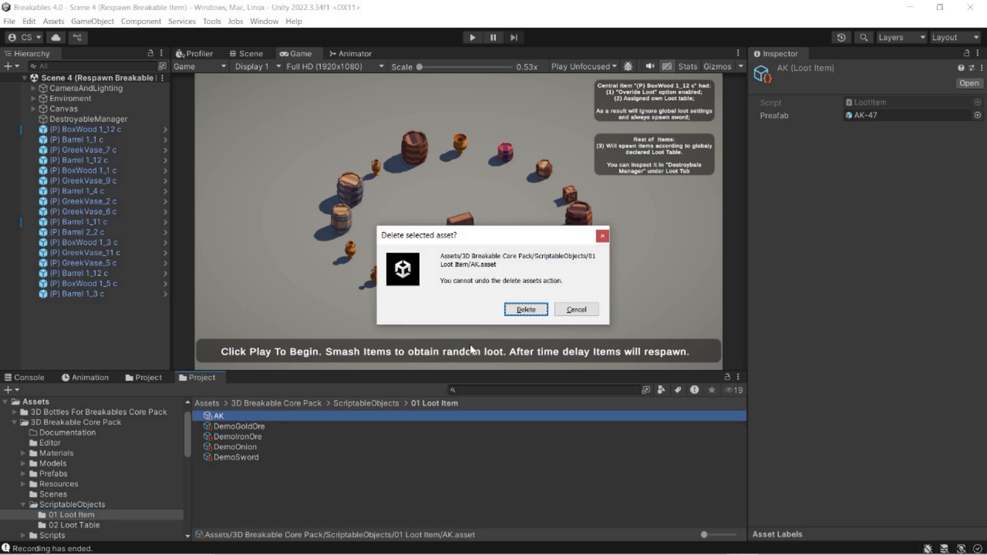
click(522, 309)
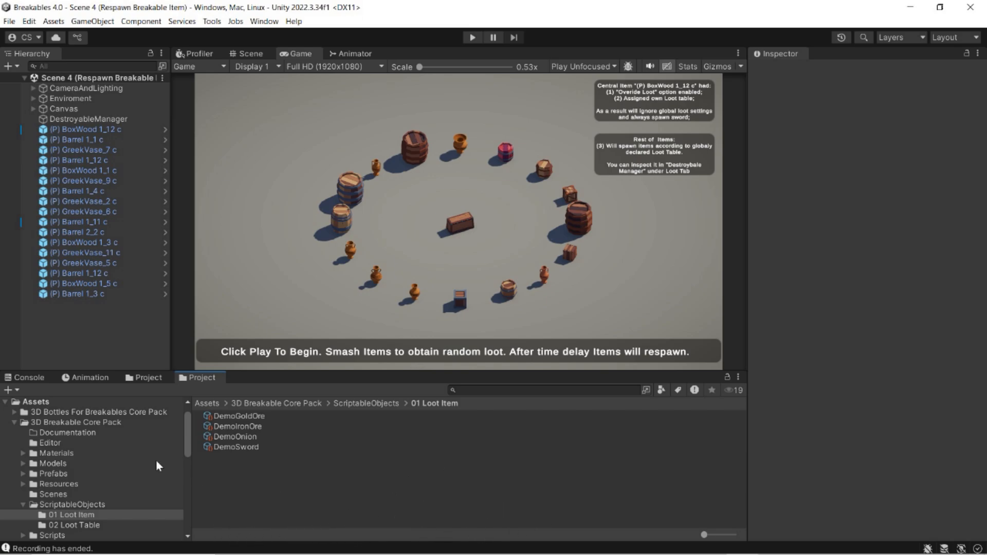
Open the 02 Loot Table folder in ScriptableObjects and inspect the records of the global and individual example loot tables
click(102, 425)
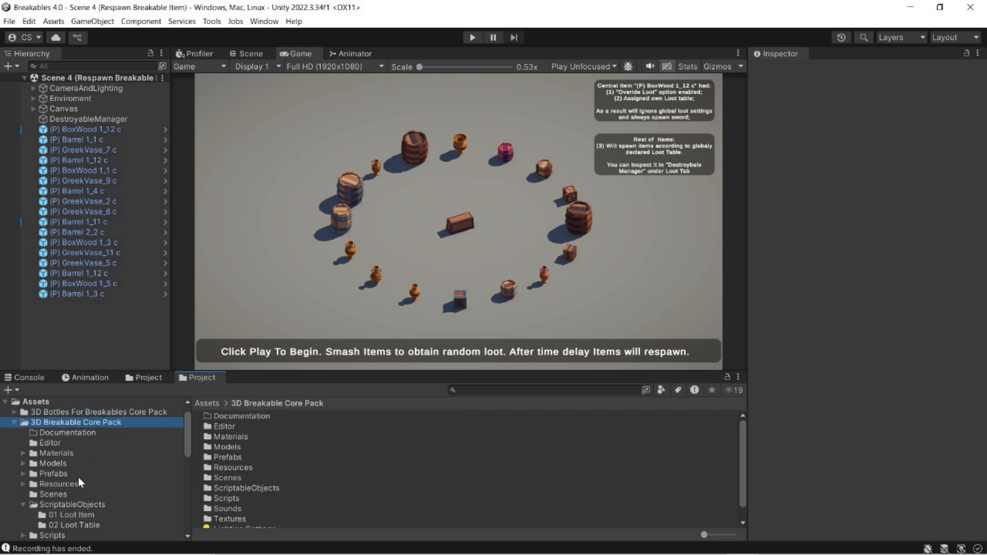
click(61, 503)
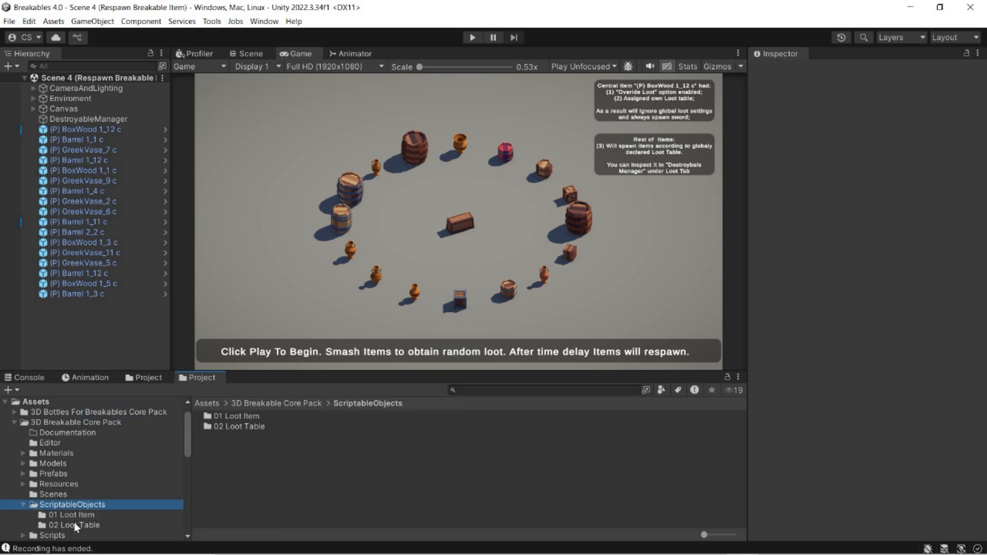
click(75, 524)
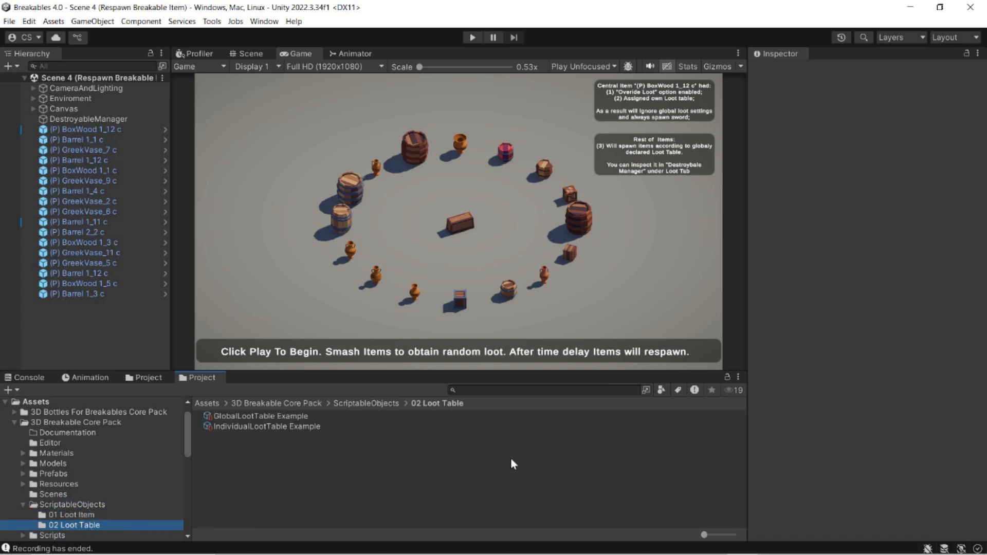
click(280, 418)
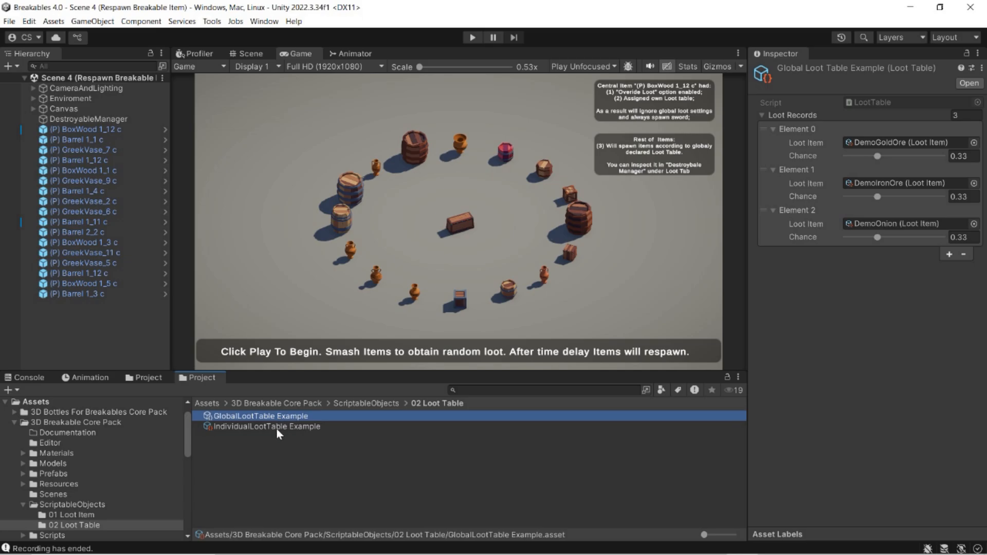
click(276, 428)
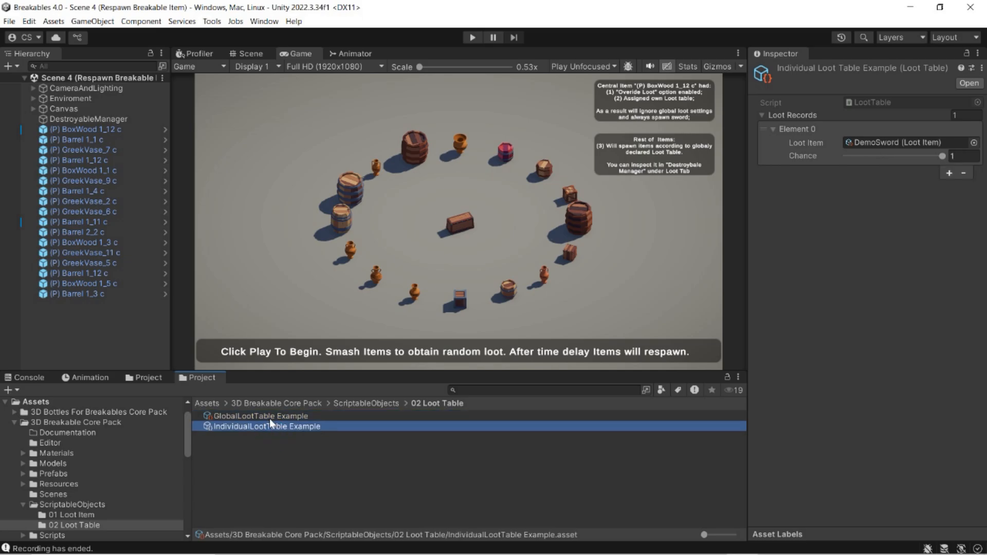
Create a LootTable asset named BossChest in the 02 Loot Table folder
click(258, 452)
right_click(258, 454)
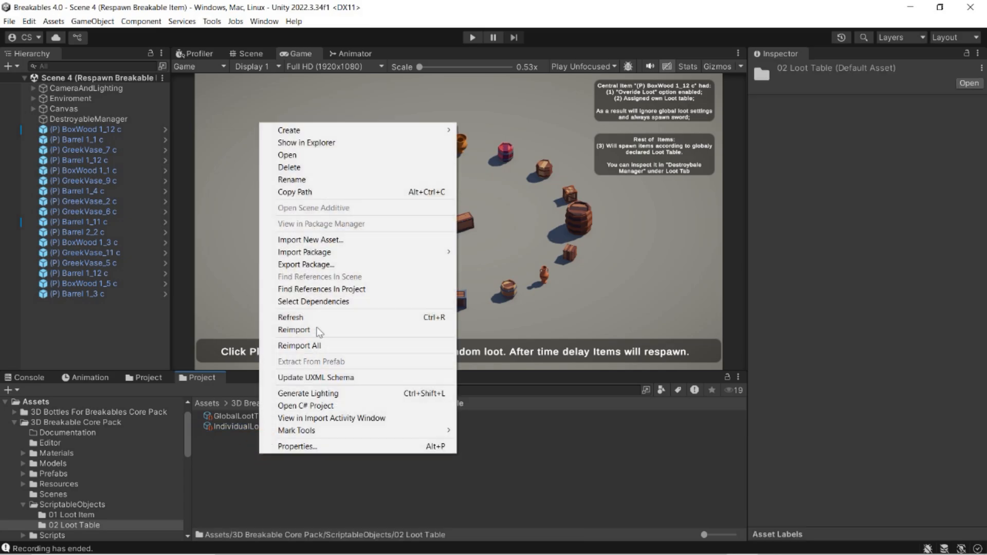
mouse_move(357, 135)
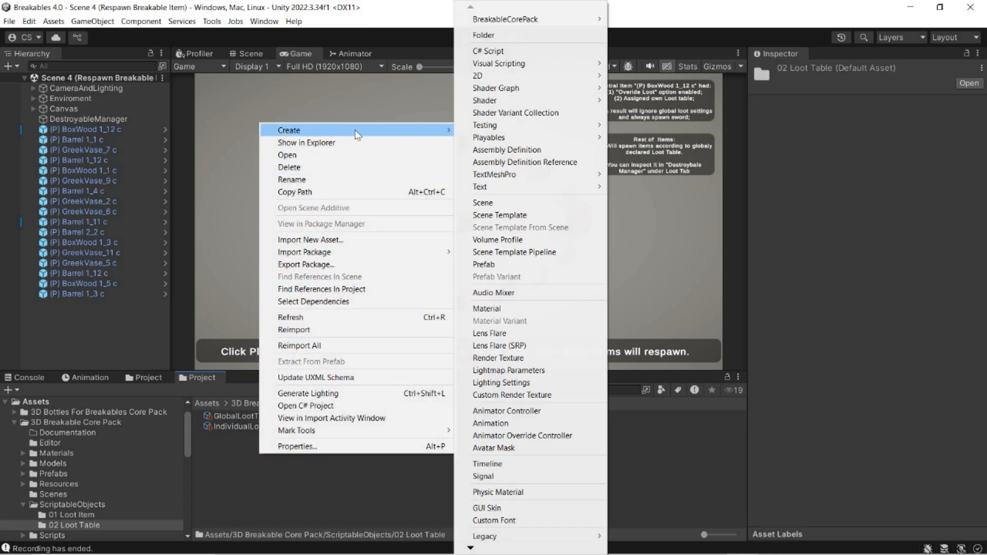
mouse_move(520, 21)
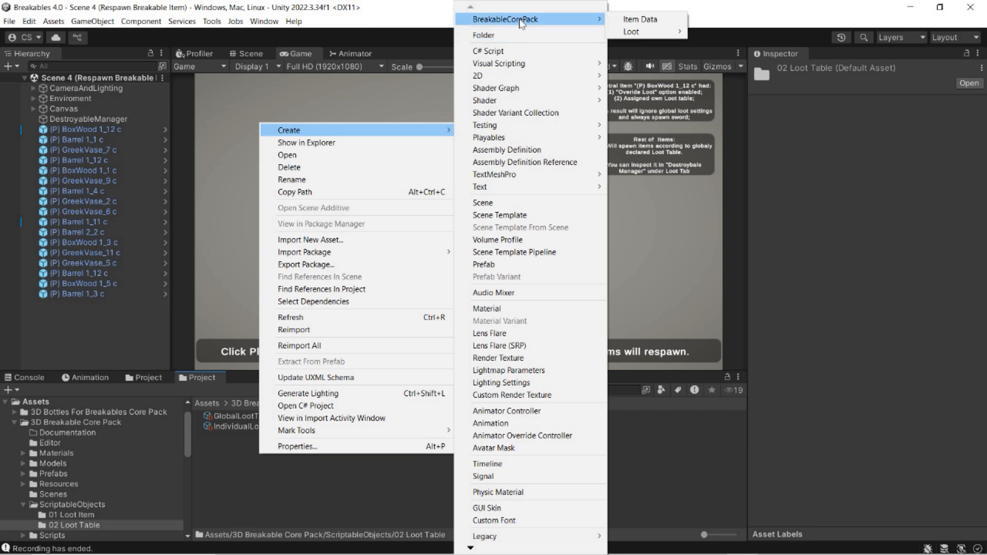
mouse_move(627, 32)
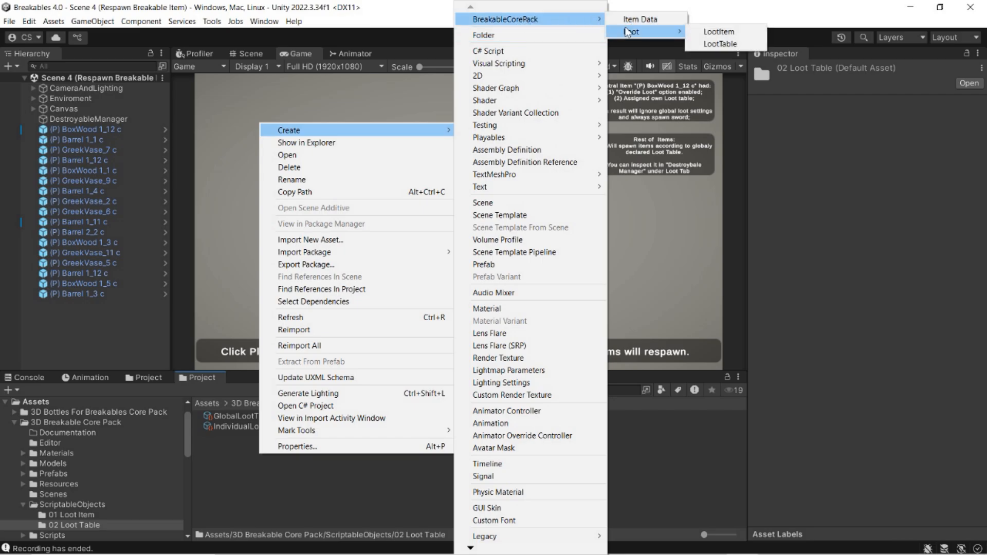
click(700, 44)
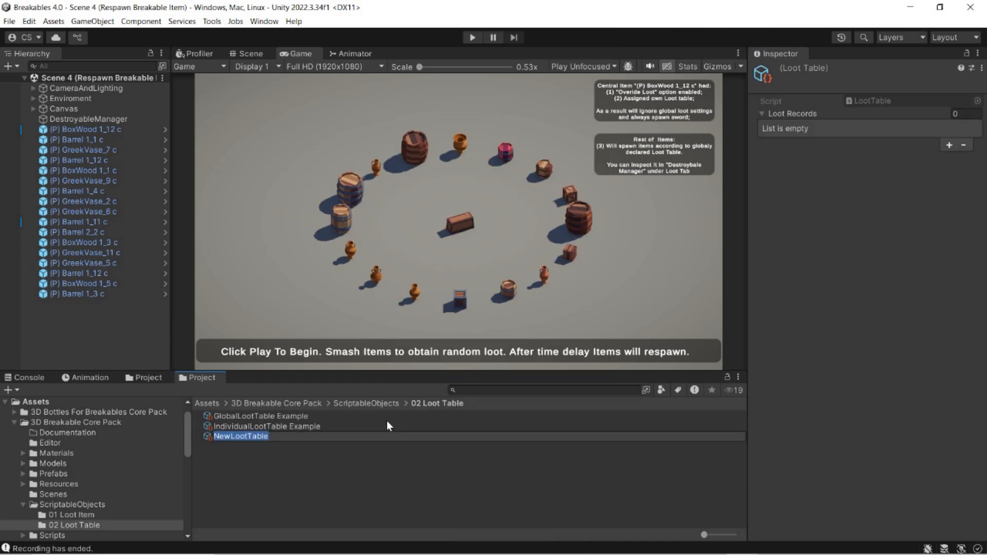
text(Boss)
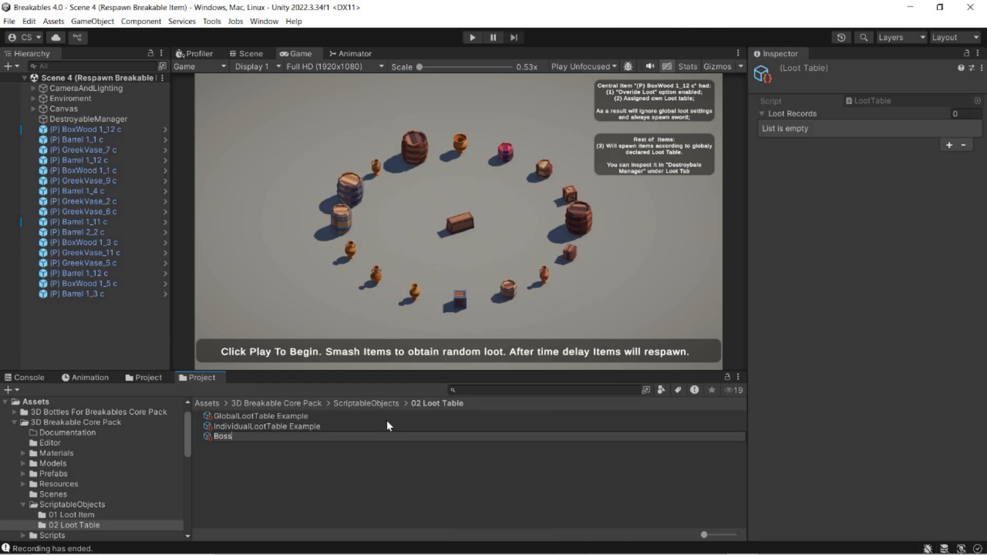
text(Chest)
key(Return)
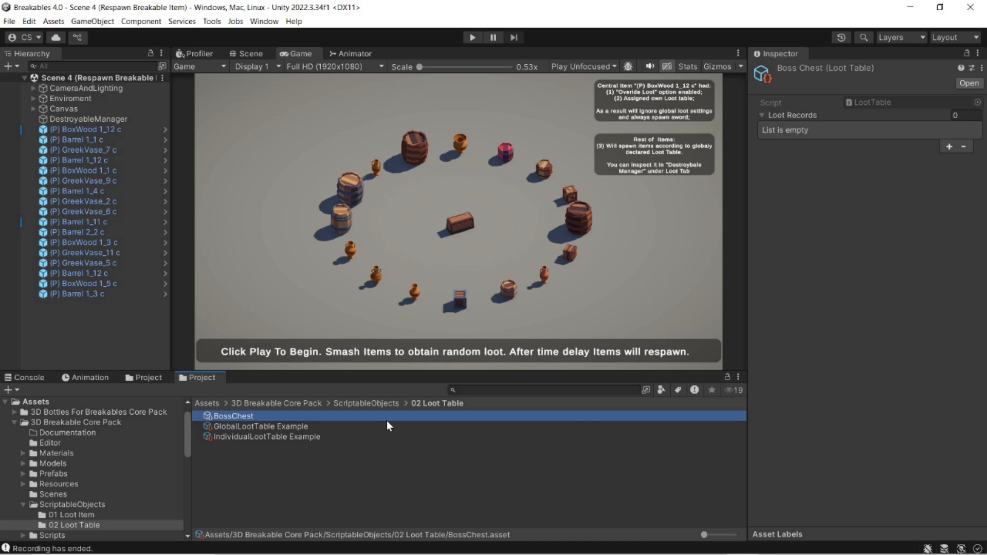
Give BossChest 2 loot records and set Element 0 to DemoGoldOre with a chance of 0.33
click(958, 116)
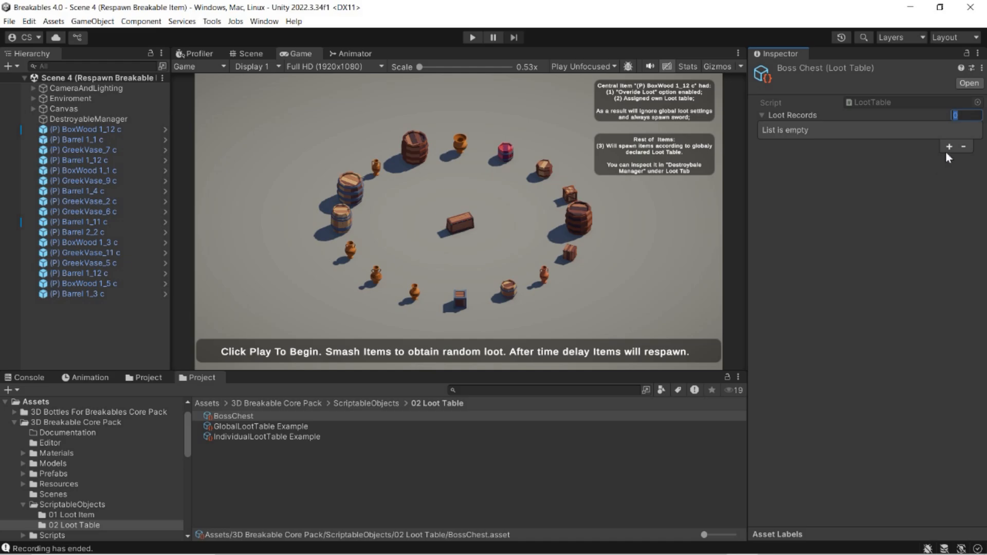
text(2)
key(Return)
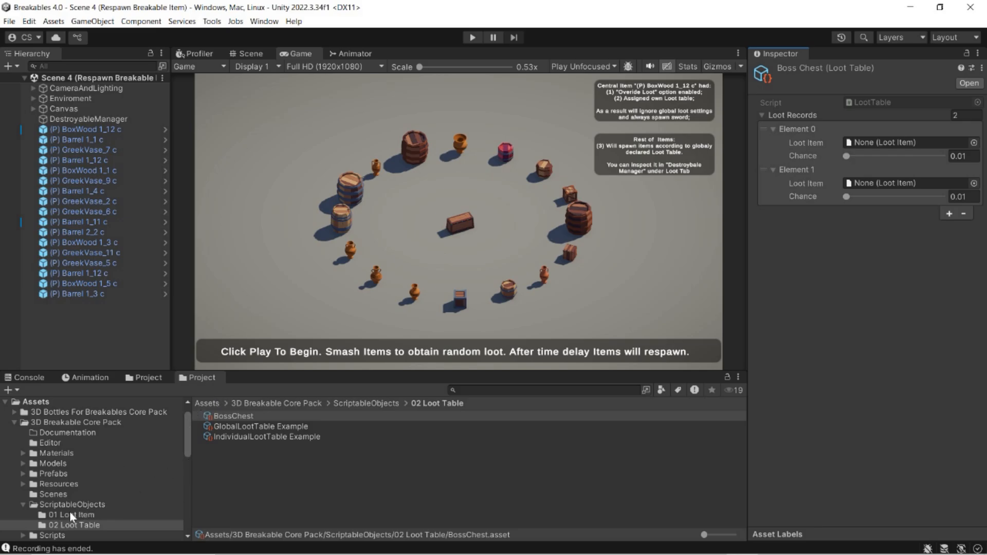
click(974, 143)
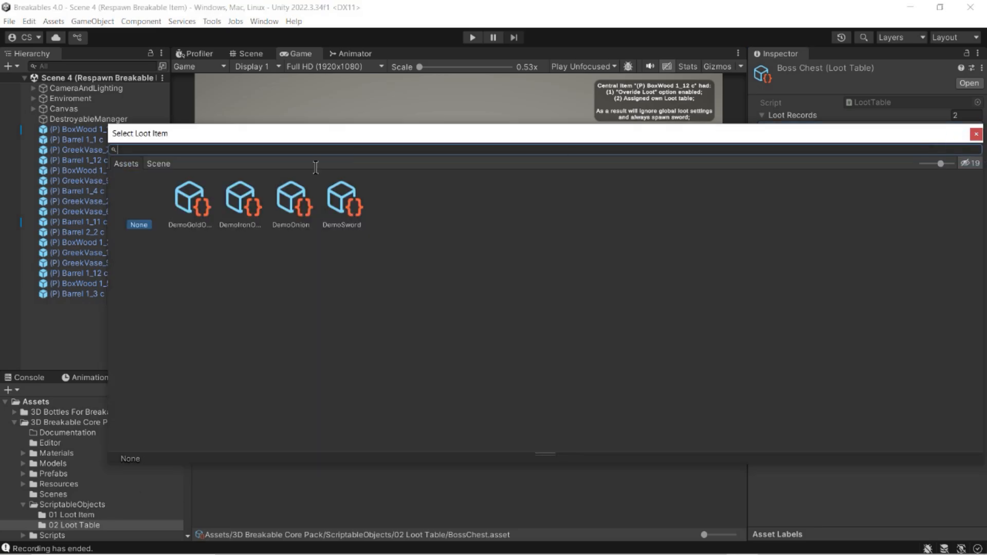
double_click(201, 209)
drag(847, 157, 877, 157)
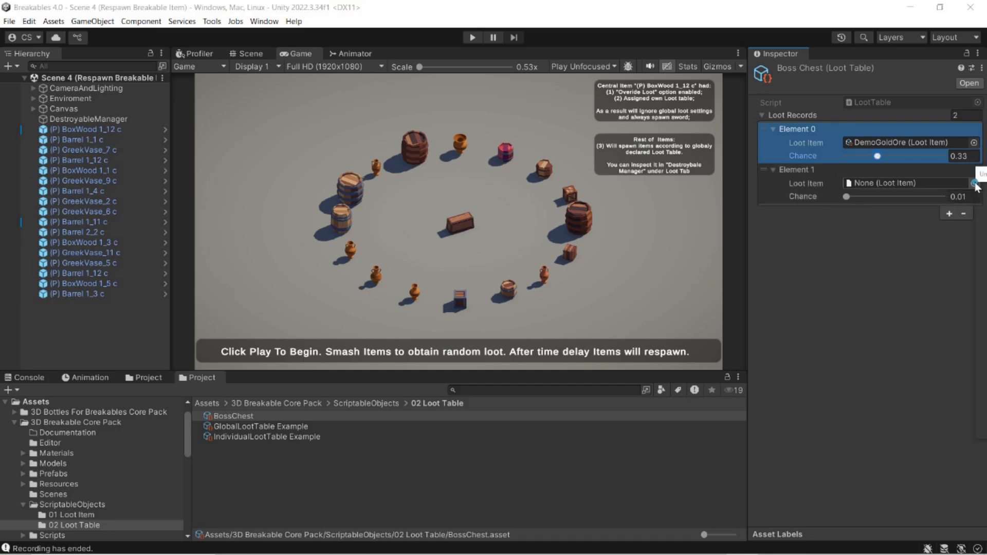
Assign DemoOnion to Element 1 of BossChest, raise its chance well above Element 0's, and deselect the table
click(974, 184)
double_click(294, 241)
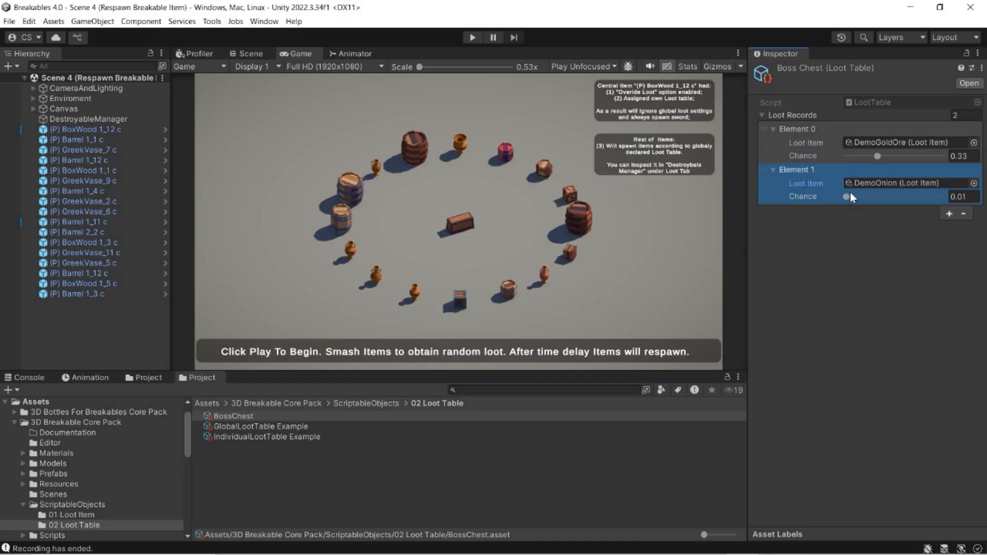
drag(852, 199, 926, 200)
click(256, 477)
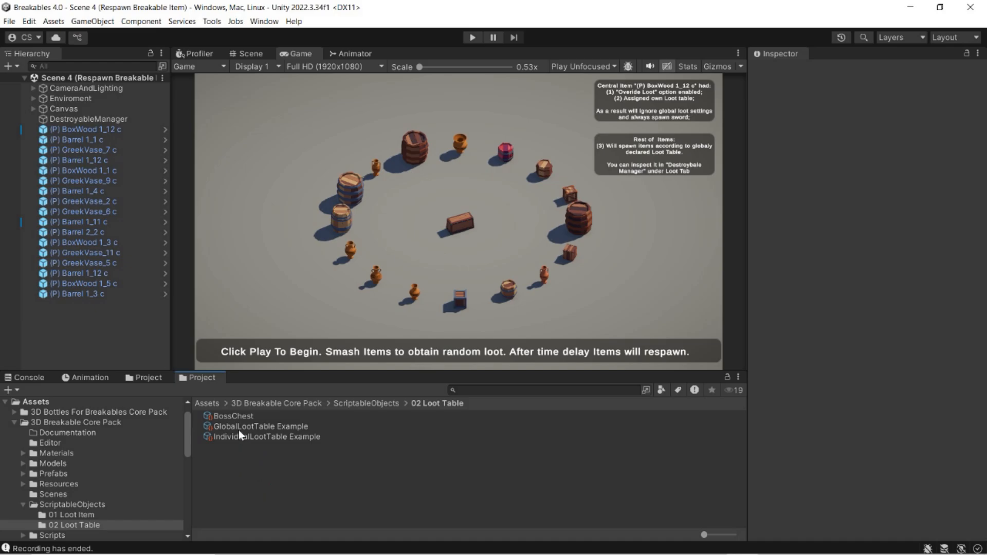
Delete the BossChest loot table asset from the 02 Loot Table folder
right_click(229, 416)
click(288, 129)
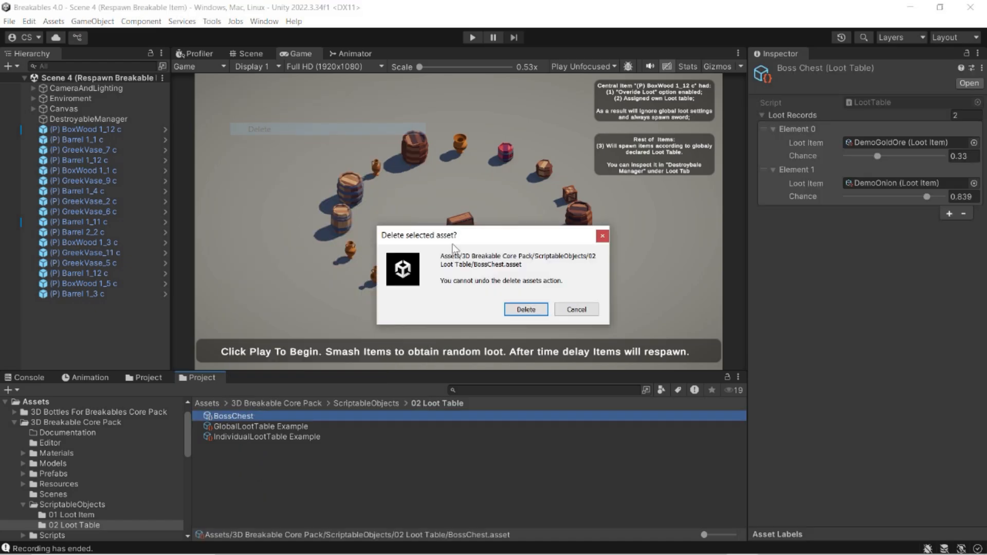
click(523, 310)
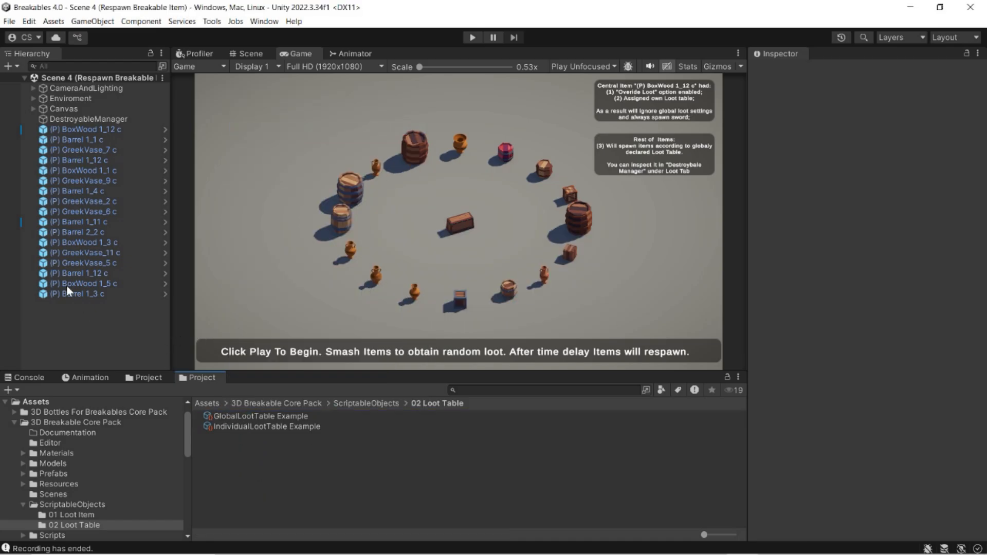
Inspect the loot settings of the DestroyableManager and its assigned global loot table
click(63, 120)
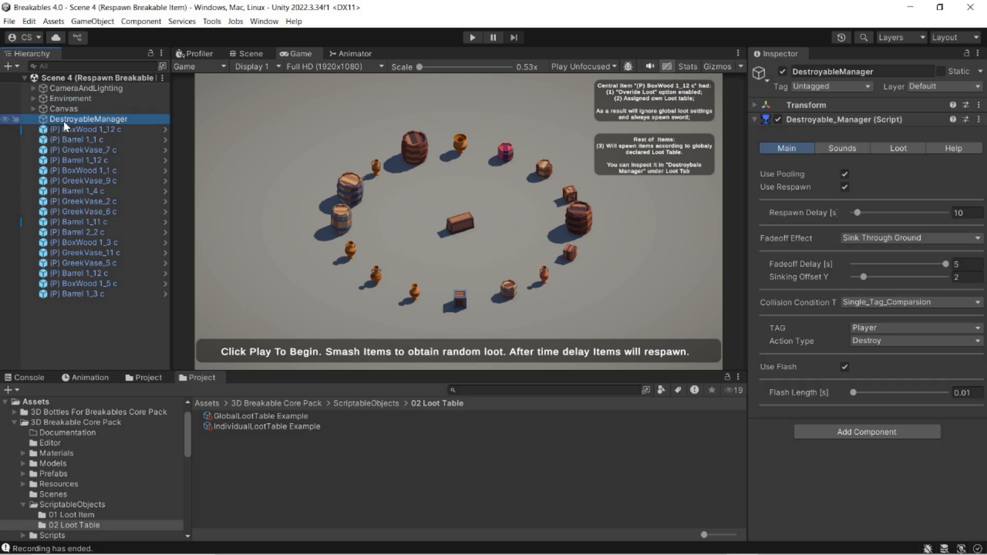
click(880, 146)
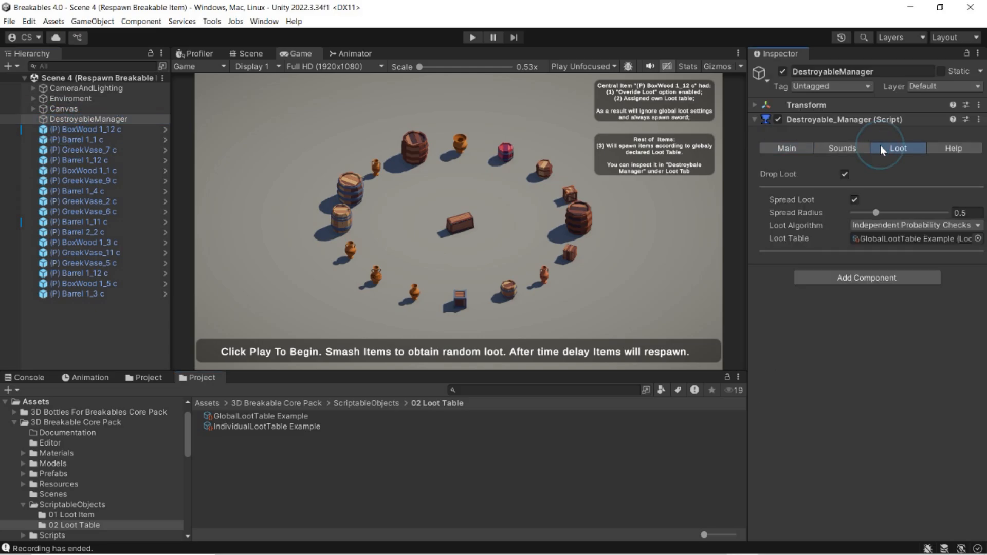
click(863, 237)
Delete the DestroyableManager object from the scene
click(95, 119)
right_click(95, 119)
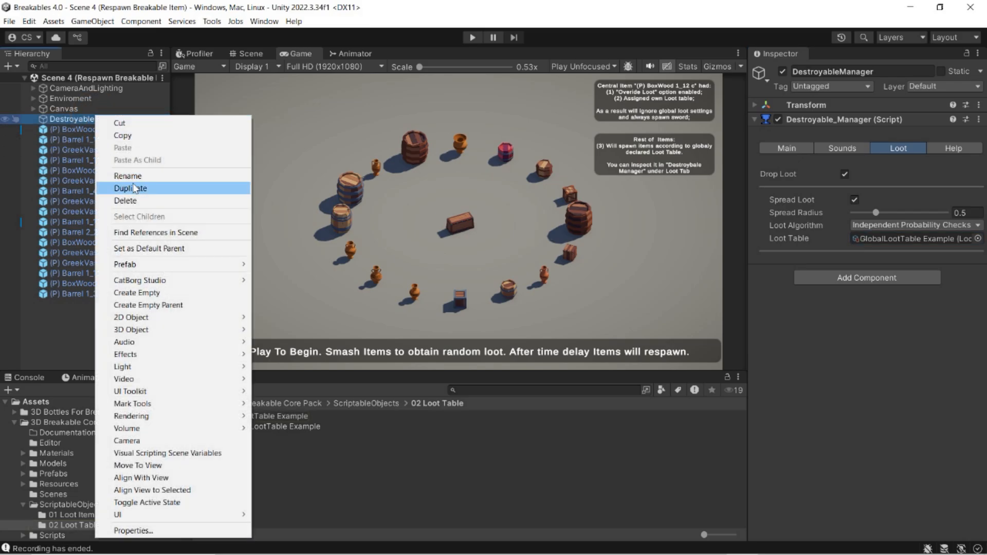
click(123, 201)
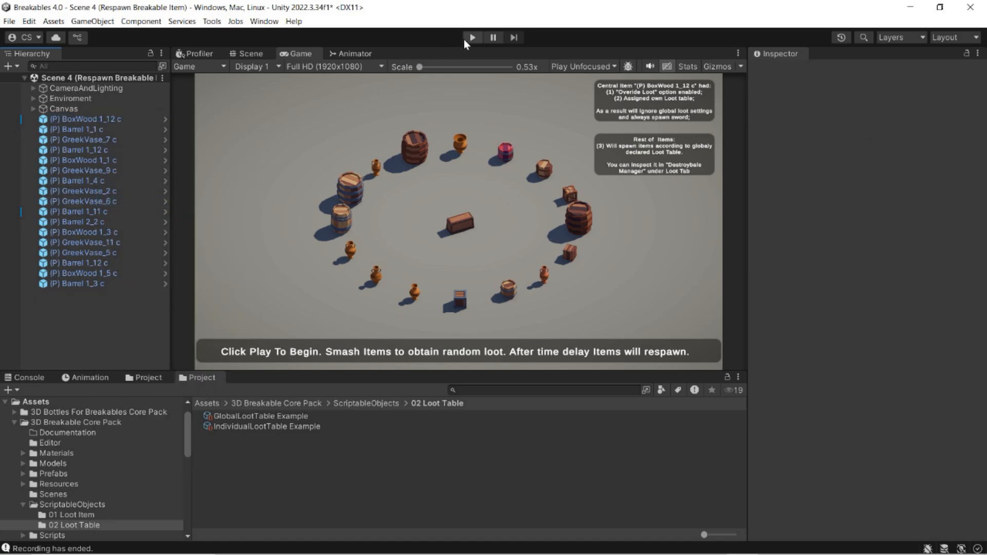
Play the scene without its own manager, smash the vase at the back, and inspect the runtime DestroyableManager's loot settings
click(465, 38)
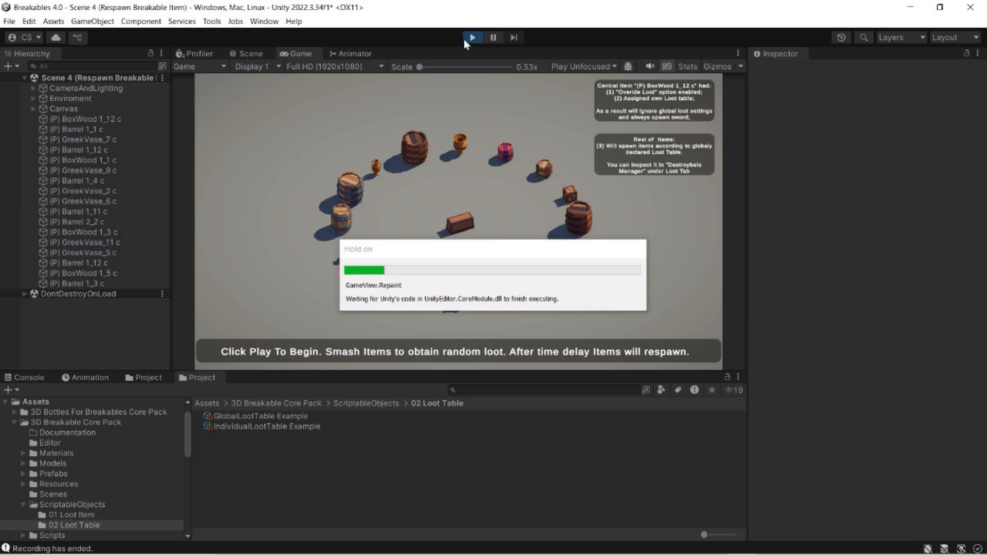
click(458, 147)
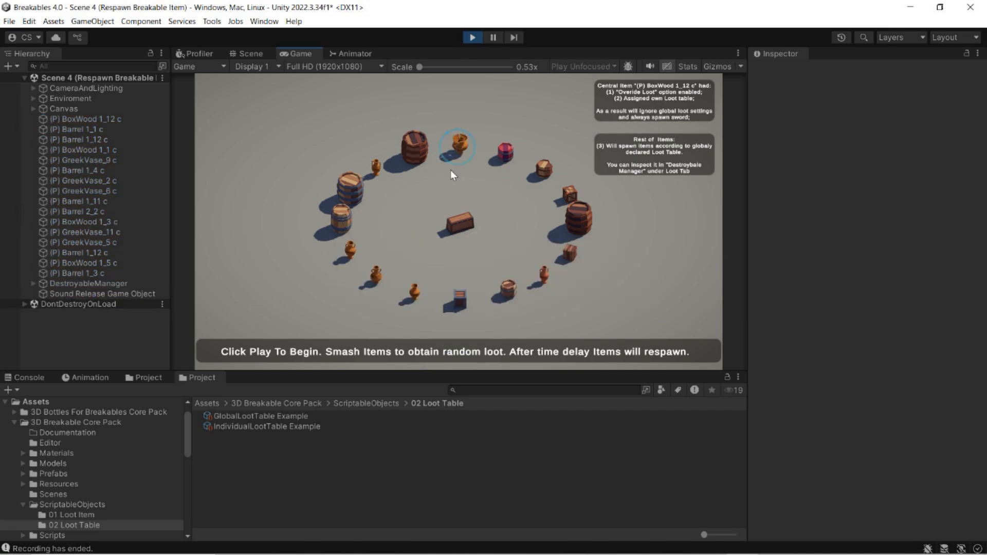
click(101, 287)
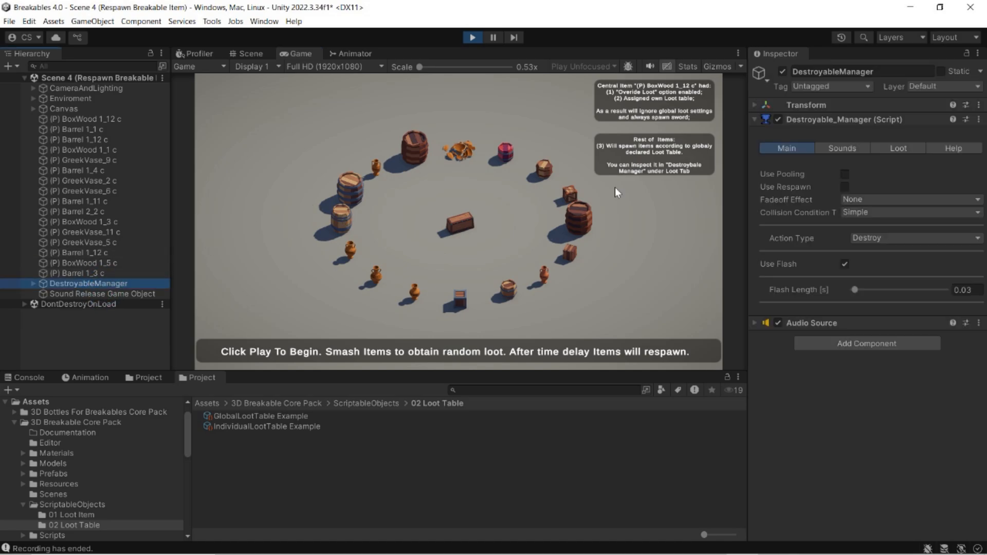
click(890, 148)
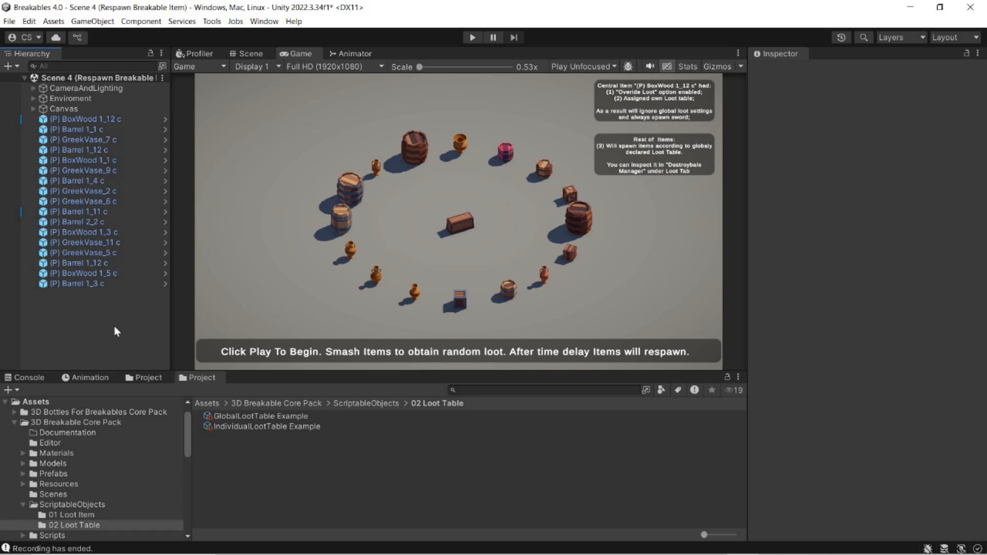
Undo the deletion of the DestroyableManager in the edit-mode scene
click(115, 326)
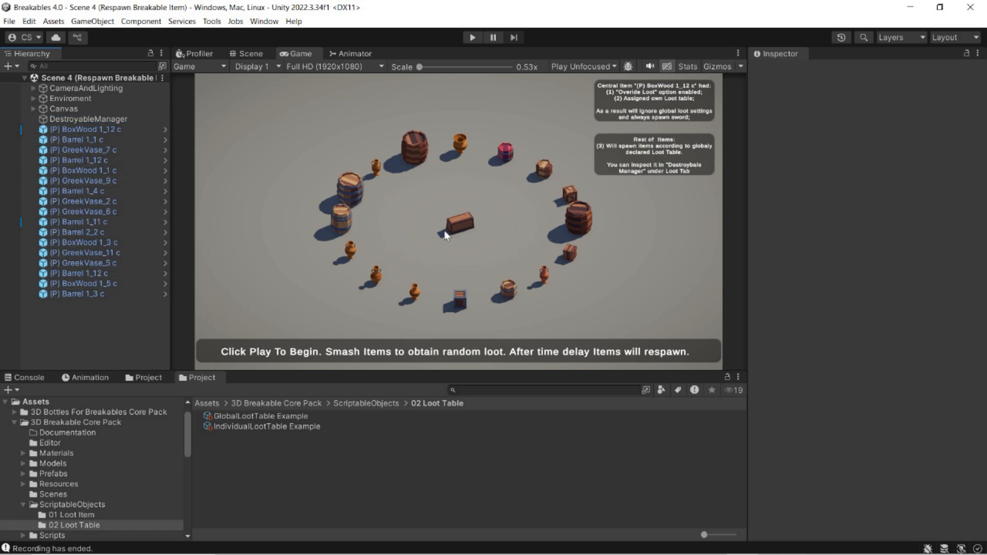
Compare the Override Loot settings of BoxWood 1_12 c with those of the next four breakable items
click(100, 132)
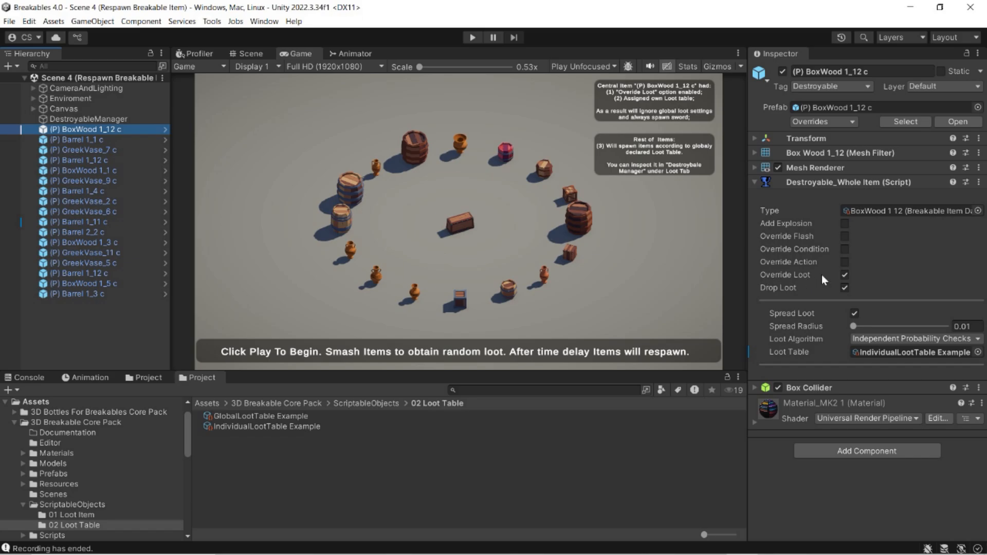
click(100, 142)
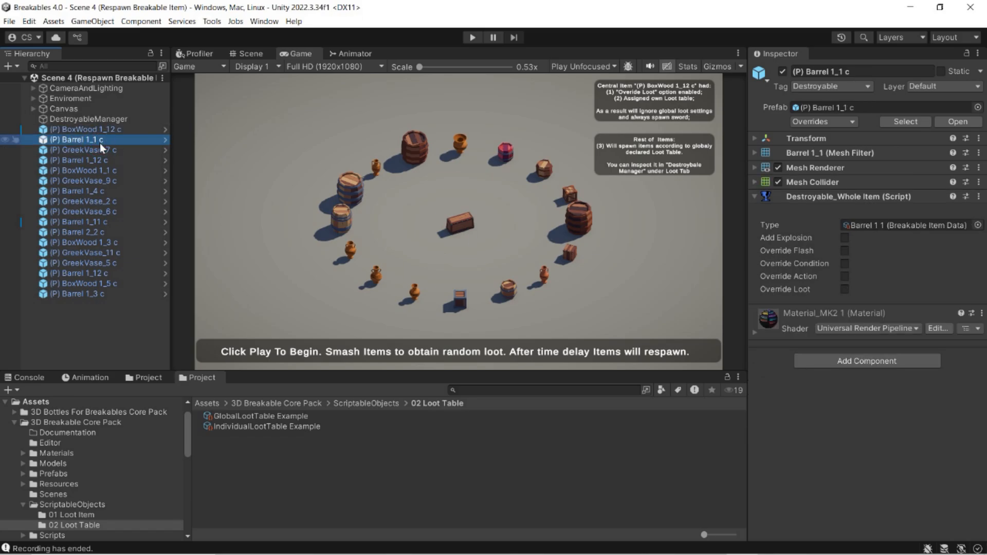
click(98, 153)
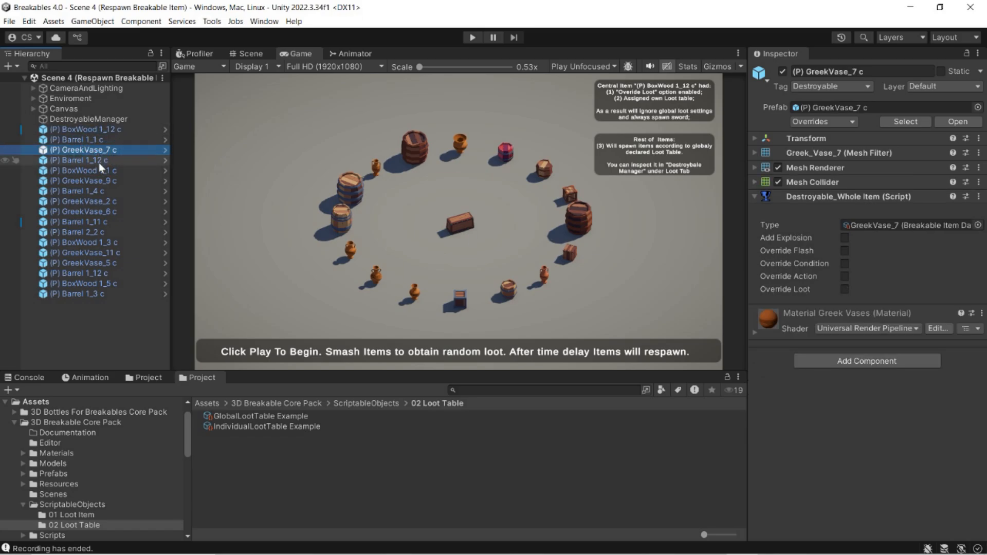
click(99, 161)
click(99, 173)
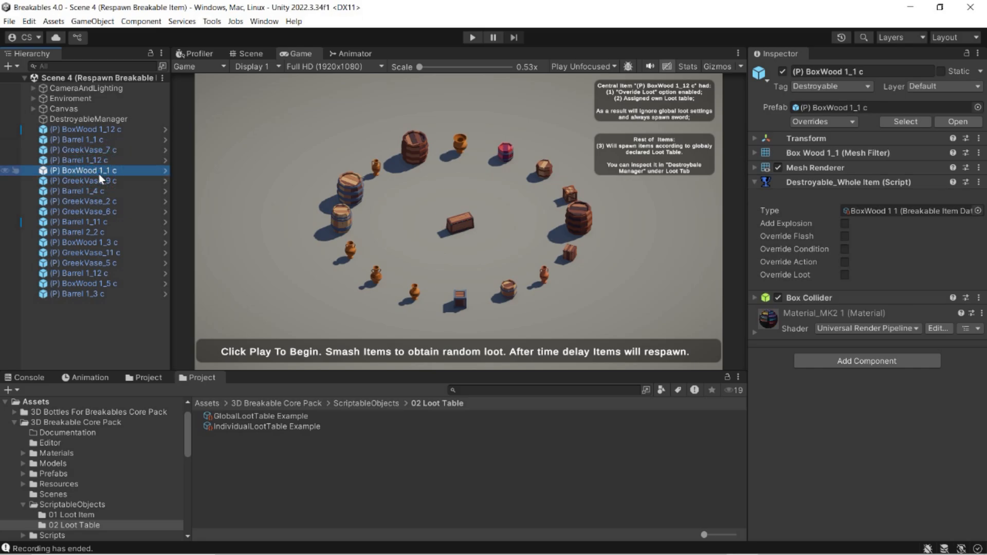
click(100, 130)
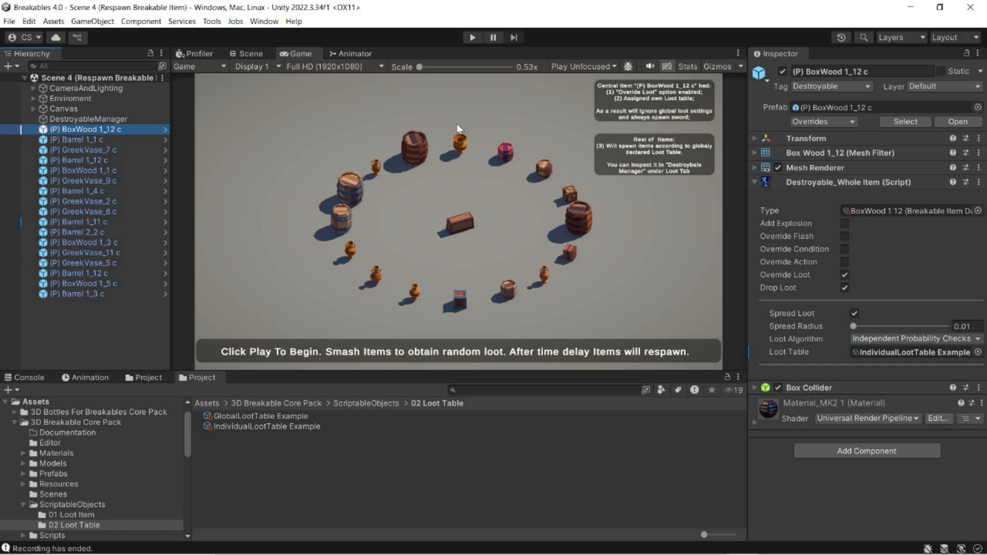
Enable Gizmos in the Game view and review the loot algorithm options and assigned loot table of BoxWood 1_12 c
click(715, 67)
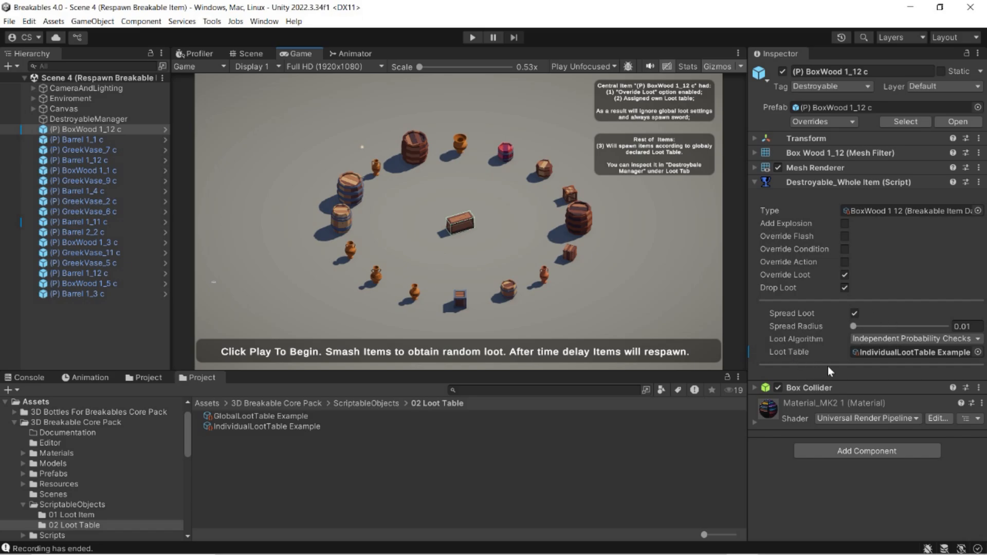
click(878, 338)
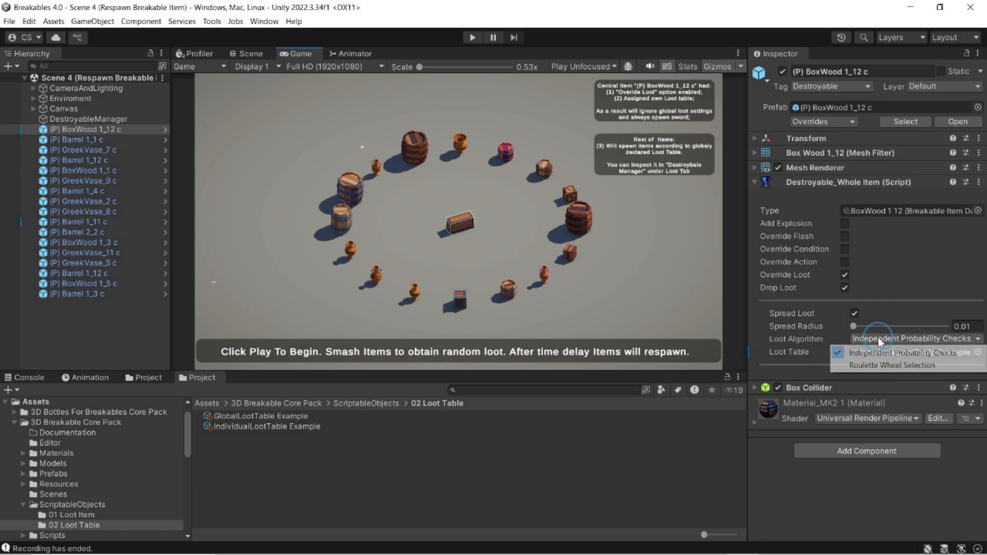
click(819, 340)
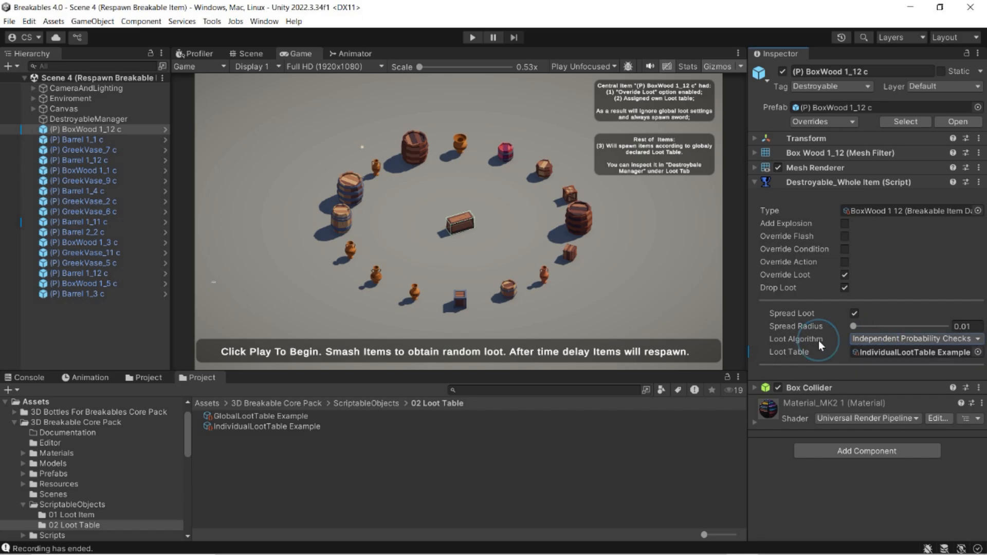
click(880, 355)
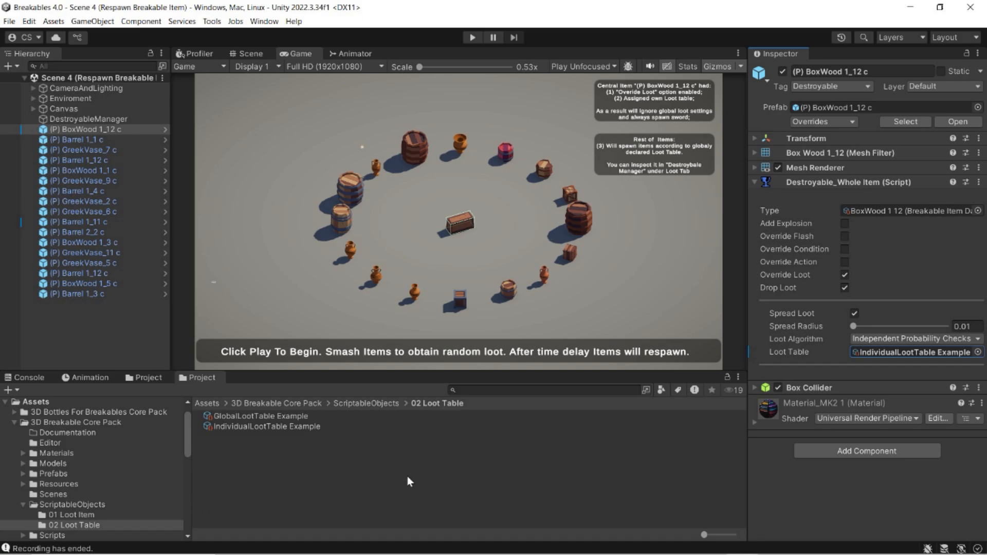
Switch the Loot Algorithm of BoxWood 1_12 c to Roulette Wheel Selection, and back to Independent Probability Checks
click(873, 339)
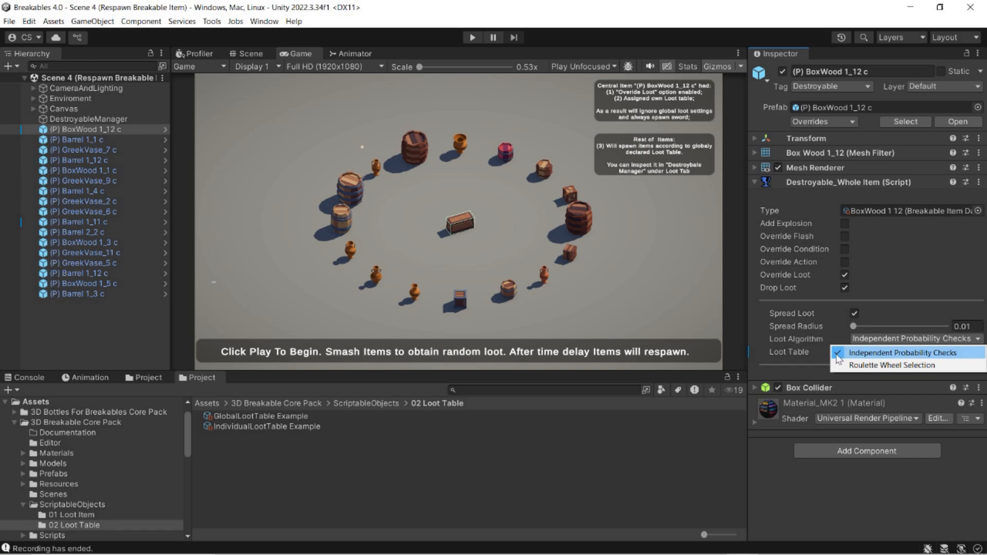
click(850, 365)
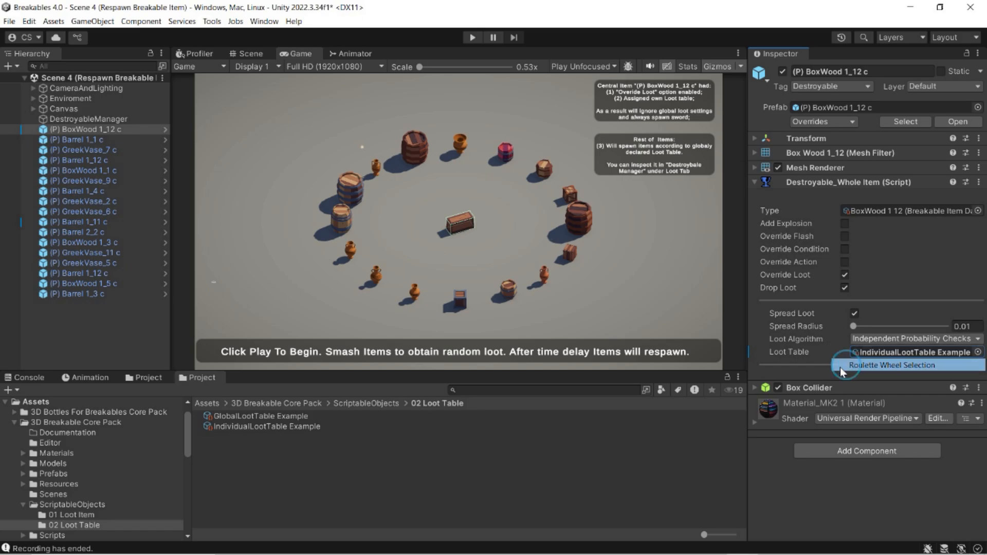
click(865, 338)
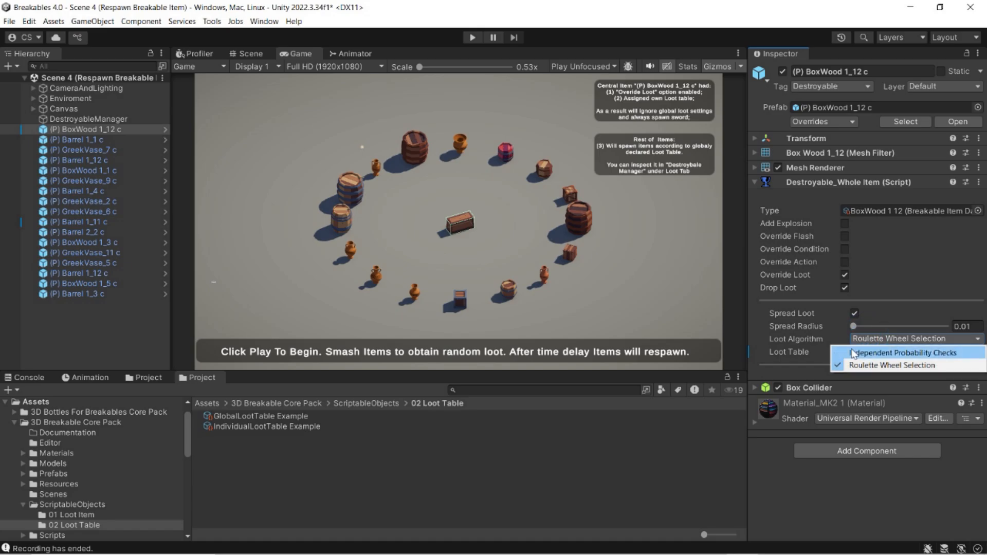
click(854, 352)
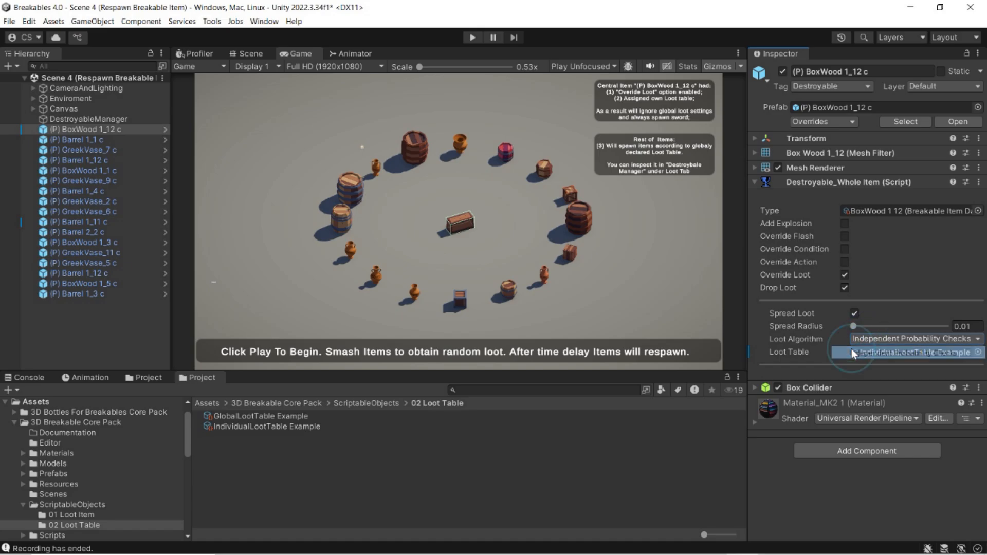
Start play mode and display the loot records of the GlobalLootTable Example asset
click(475, 37)
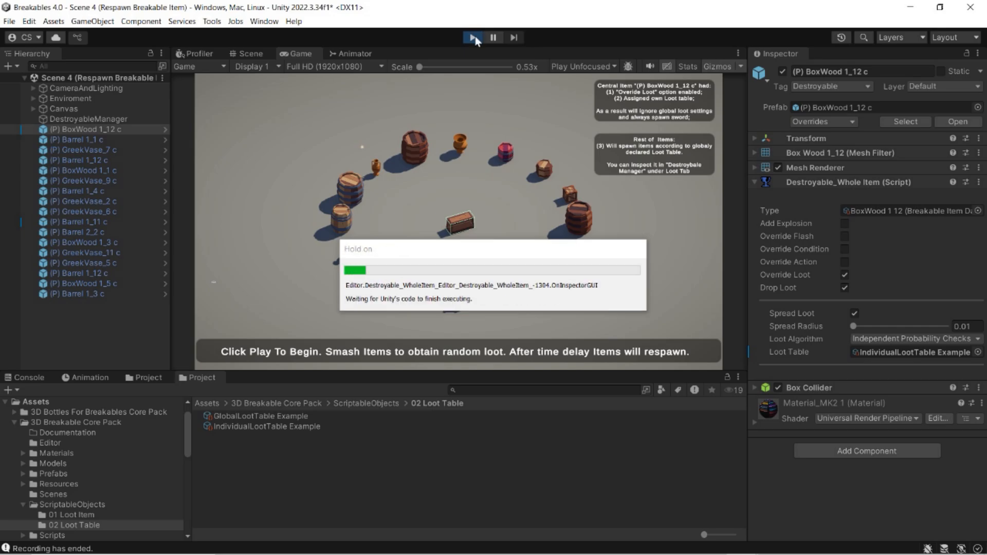
click(103, 120)
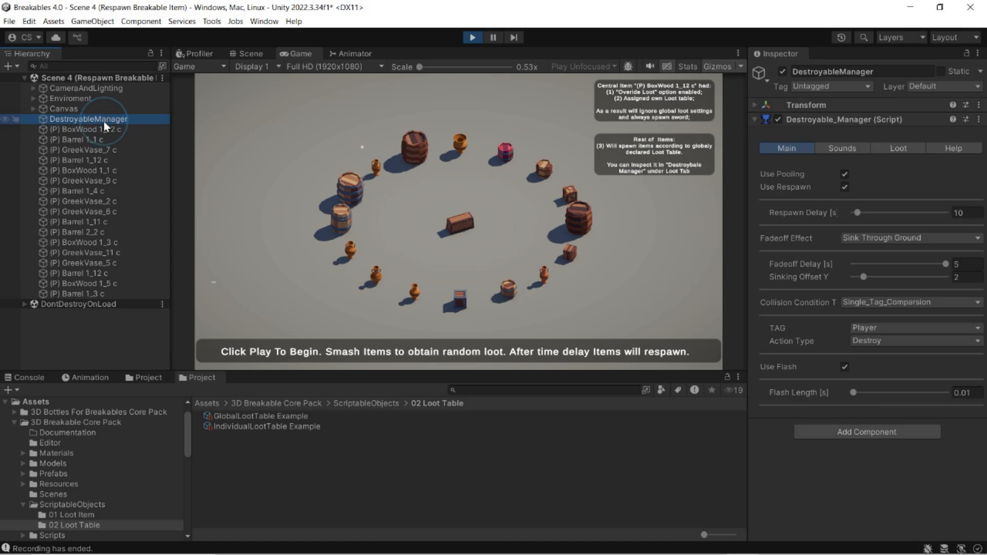
click(266, 417)
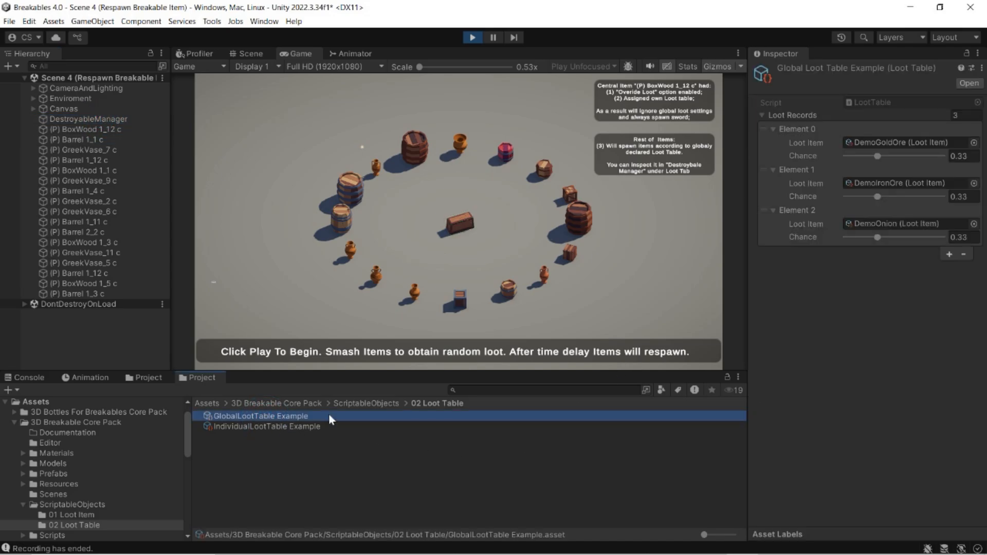
Smash the barrels, crates and vases around the ring to test the global loot drops, and stop play mode
click(577, 229)
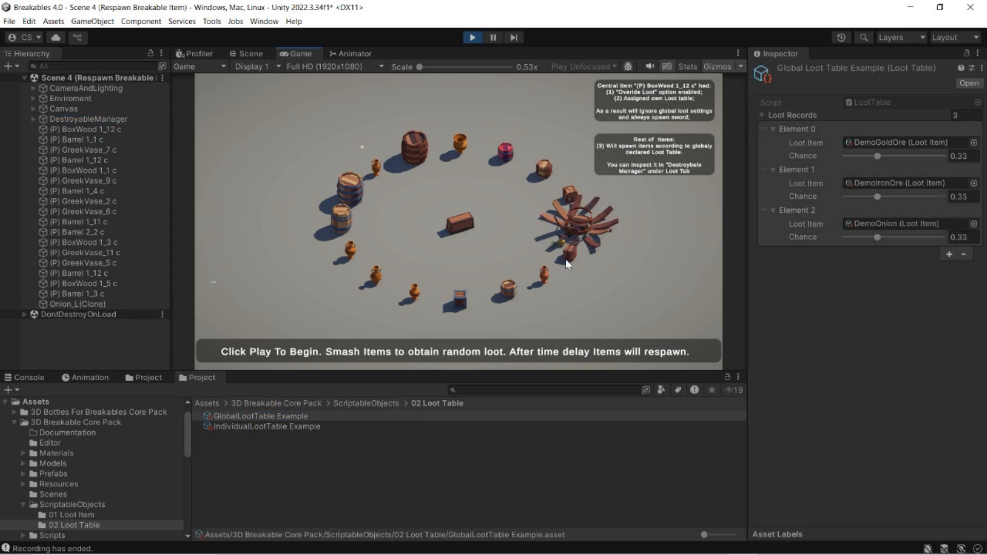
click(544, 276)
click(509, 294)
click(461, 301)
click(414, 295)
click(376, 277)
click(351, 251)
click(343, 215)
click(352, 195)
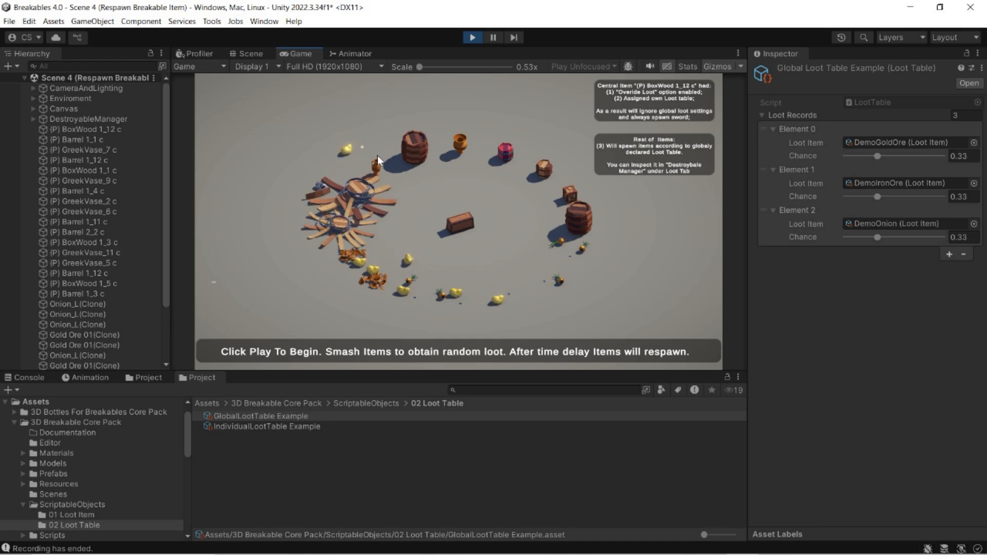
click(377, 165)
click(418, 159)
click(464, 143)
click(509, 154)
click(545, 172)
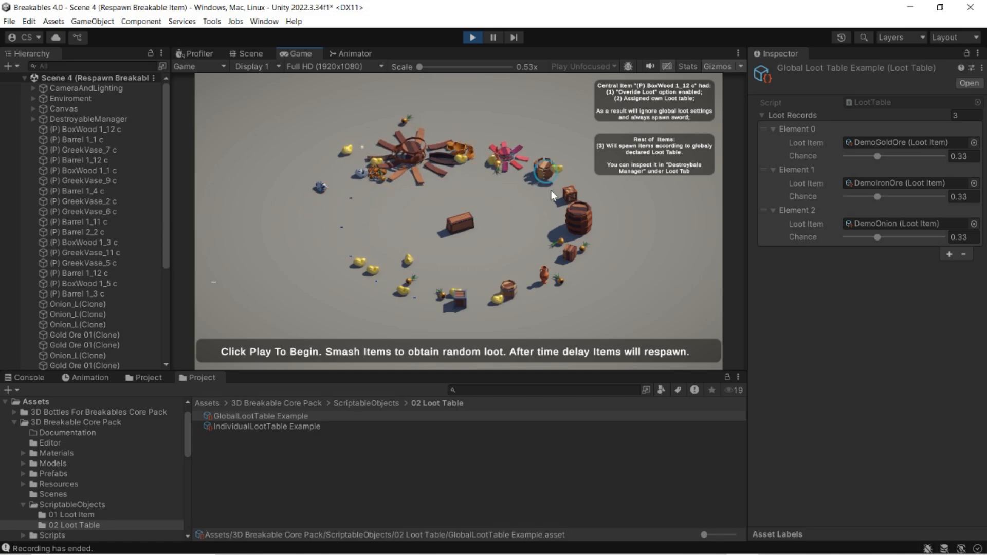
click(570, 195)
click(581, 221)
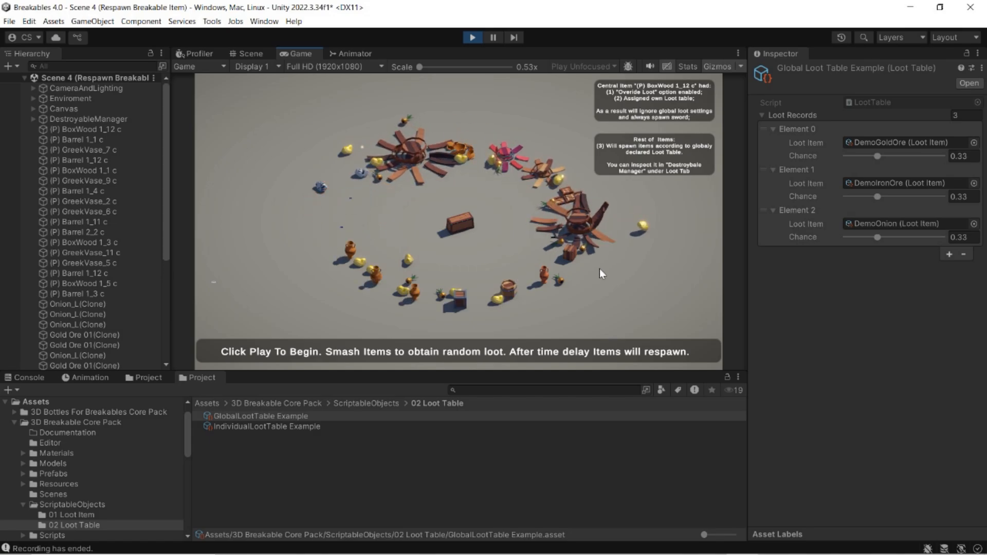
click(566, 256)
click(546, 280)
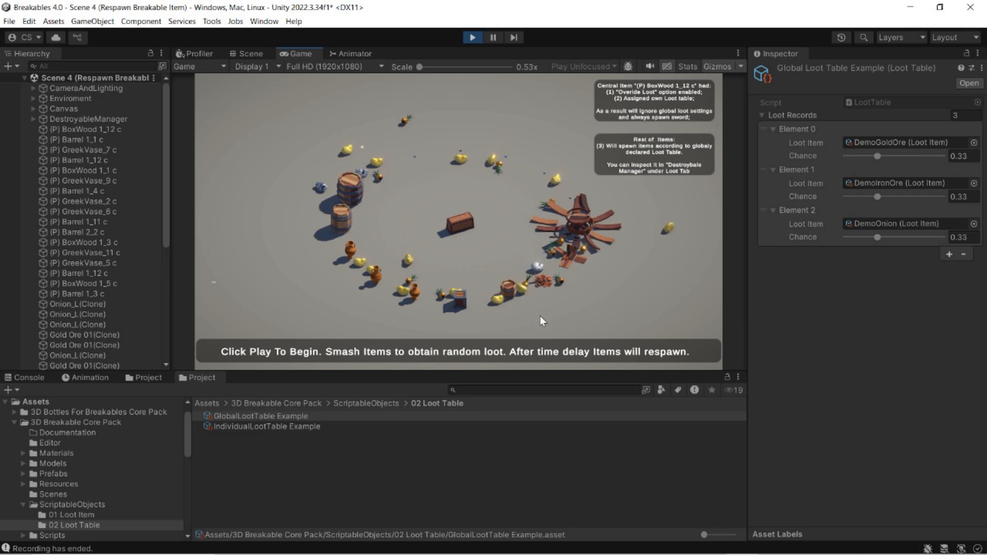
click(508, 292)
click(464, 301)
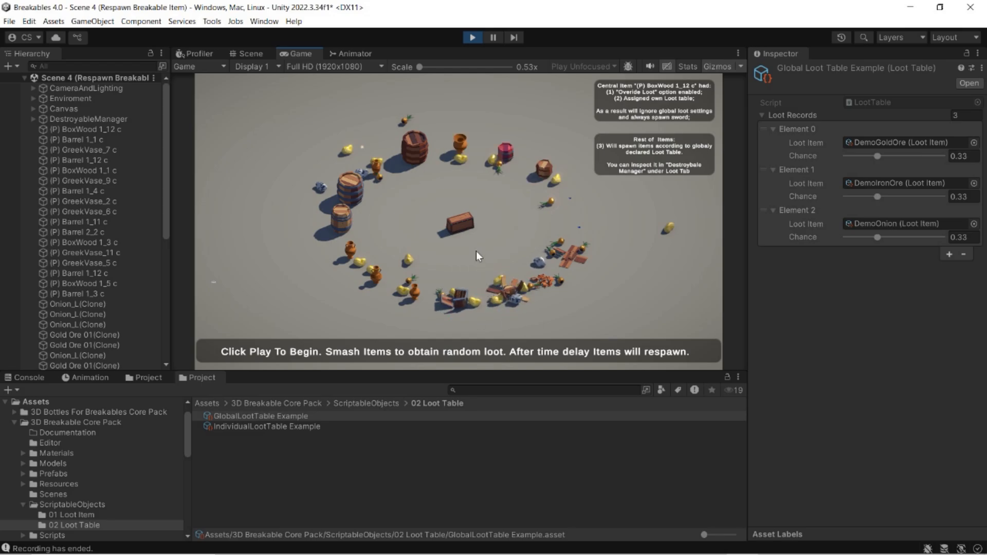
click(470, 37)
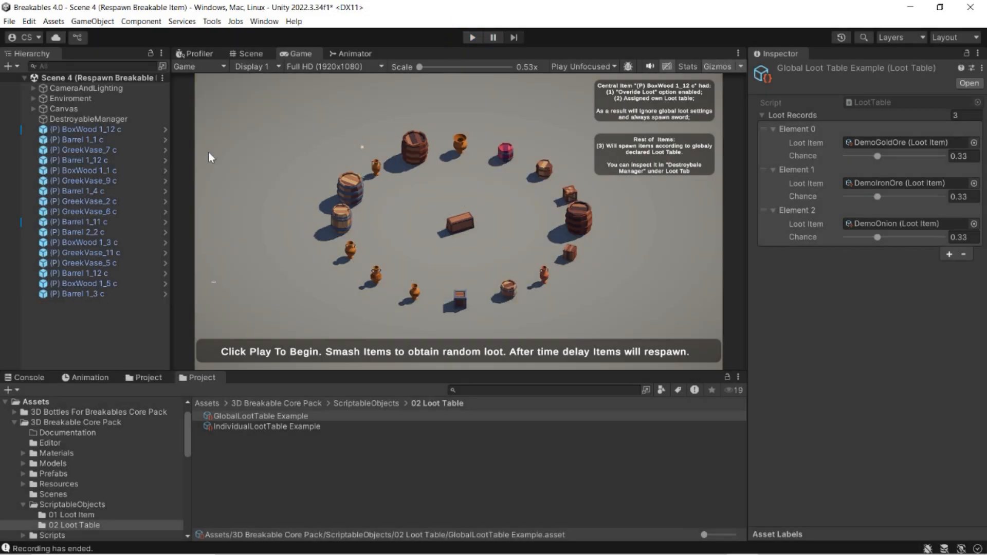
Open the loot settings of the DestroyableManager in edit mode
click(118, 120)
click(899, 148)
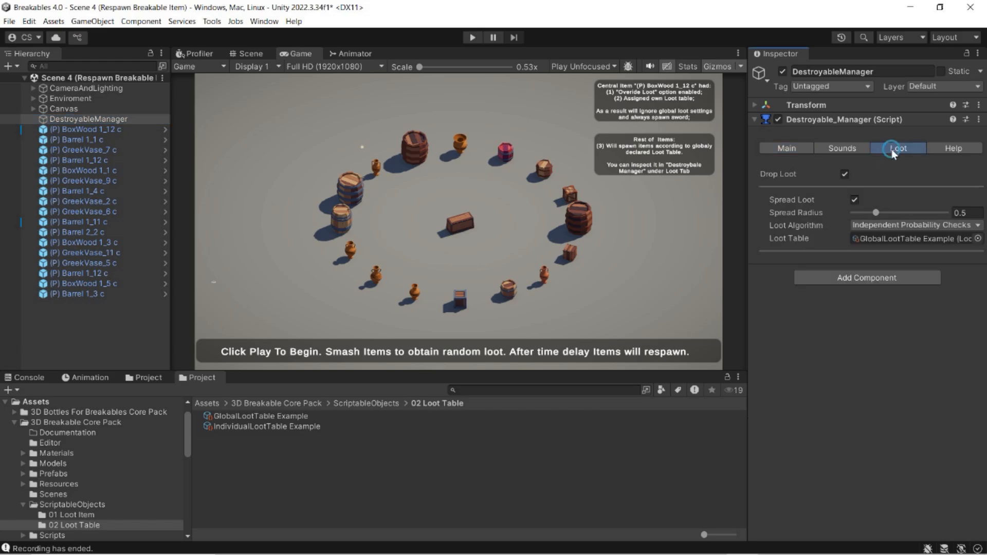
Set the Loot Algorithm of the DestroyableManager to Roulette Wheel Selection and start play mode
click(881, 227)
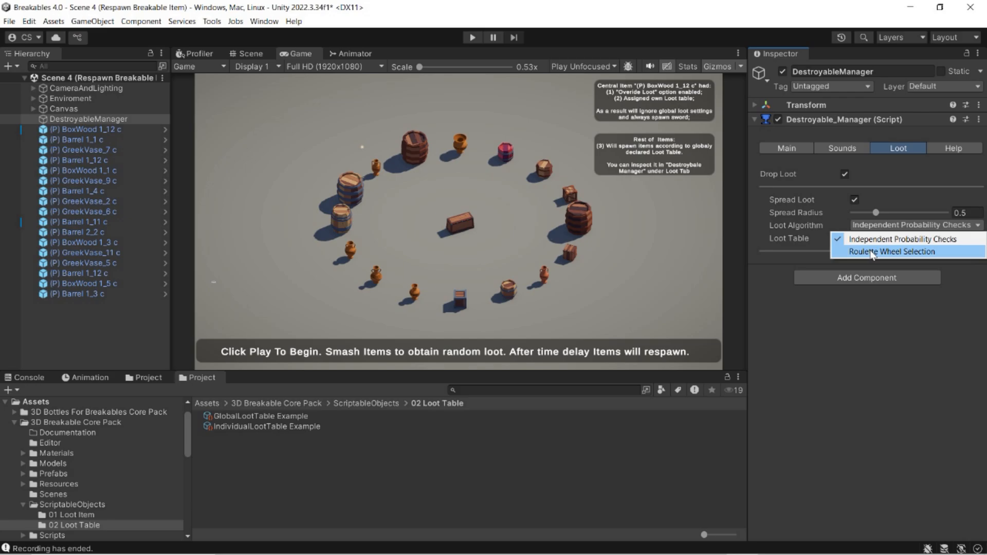
click(873, 252)
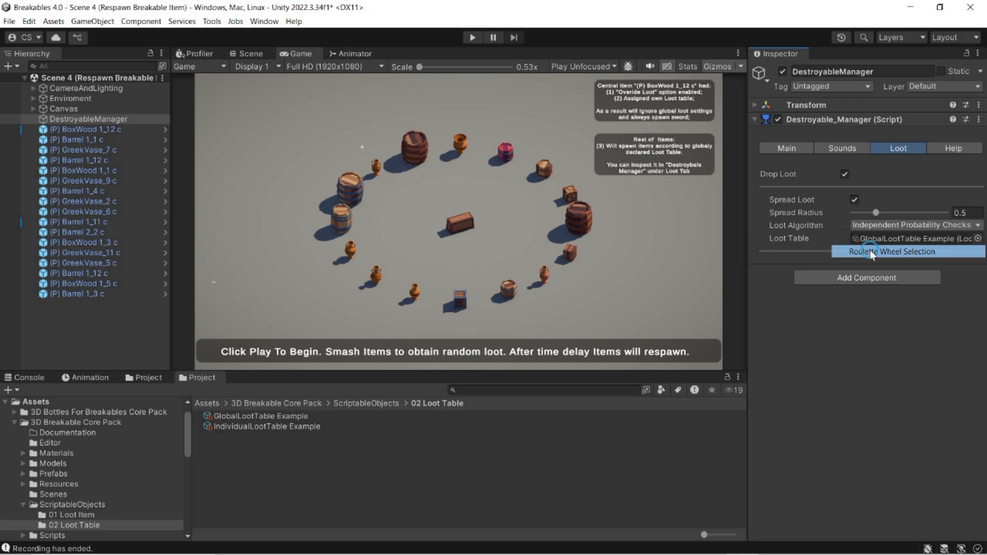
click(473, 37)
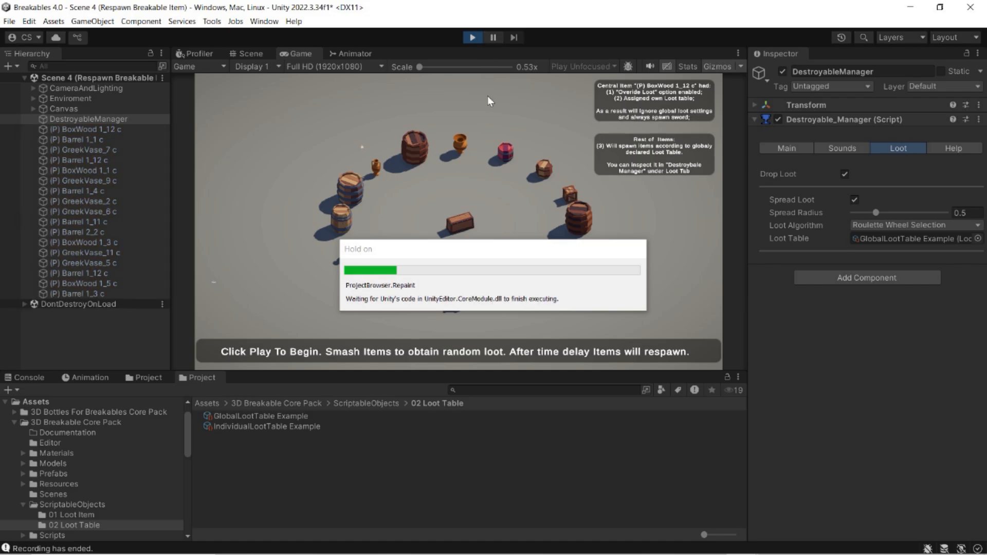
Clear the object selection and smash the barrels, crates and vases around the ring to test the roulette wheel loot drops
click(577, 221)
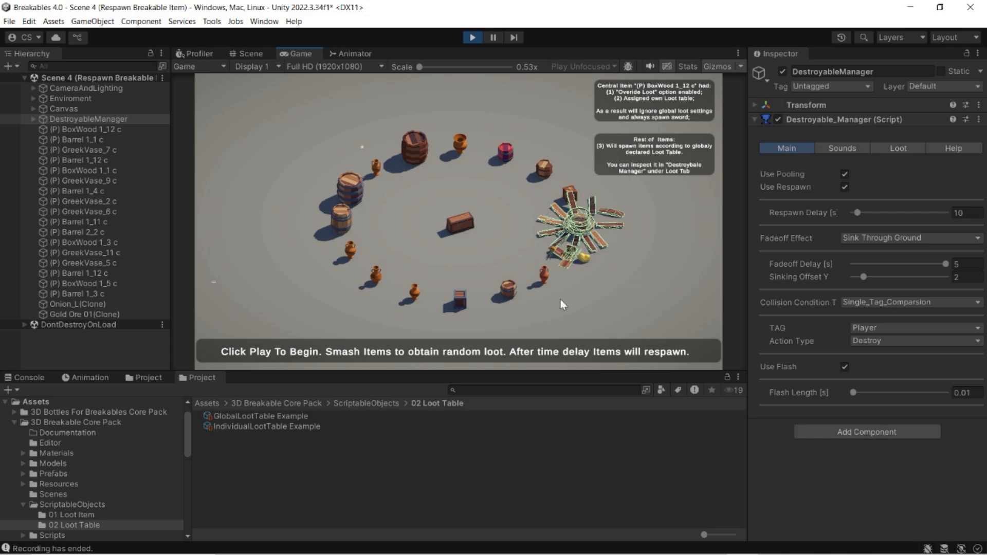
click(124, 350)
click(537, 285)
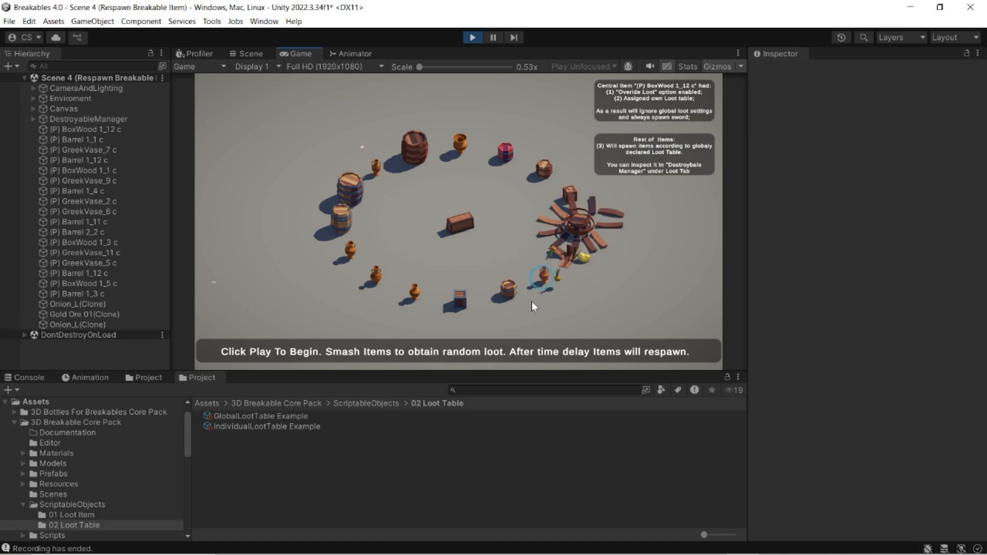
click(504, 305)
click(456, 304)
click(413, 294)
click(376, 276)
click(350, 251)
click(342, 218)
click(361, 219)
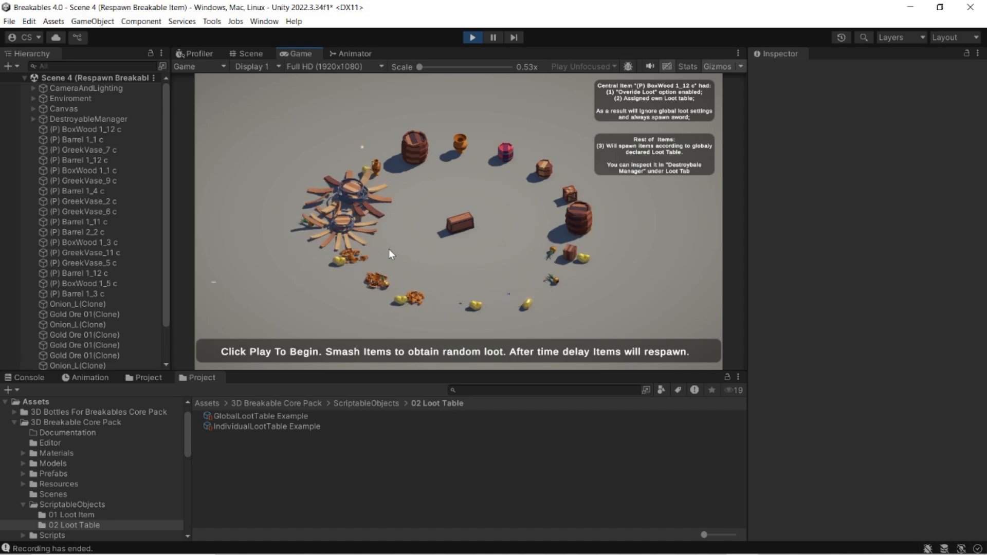
click(376, 169)
click(414, 146)
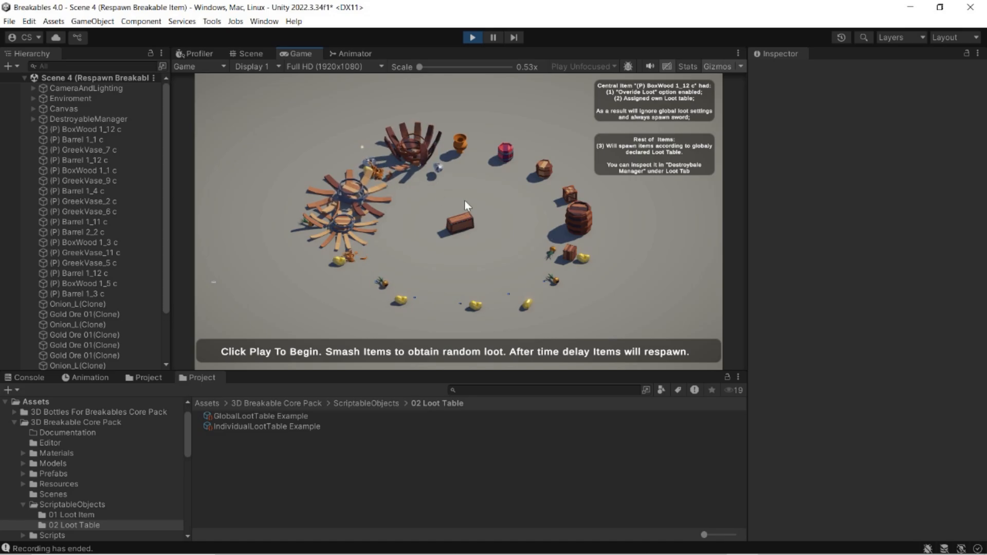
click(505, 154)
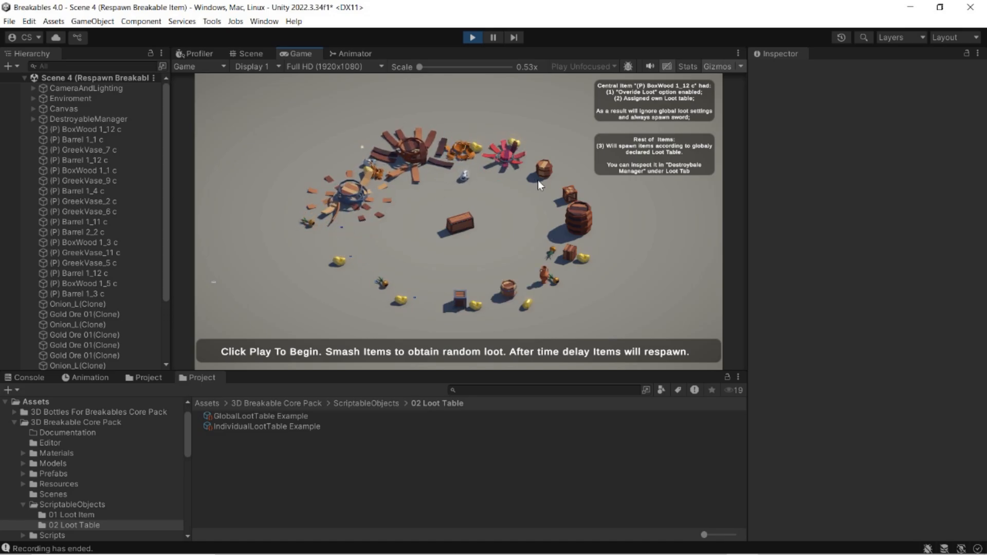
click(545, 170)
click(571, 195)
click(583, 220)
click(569, 253)
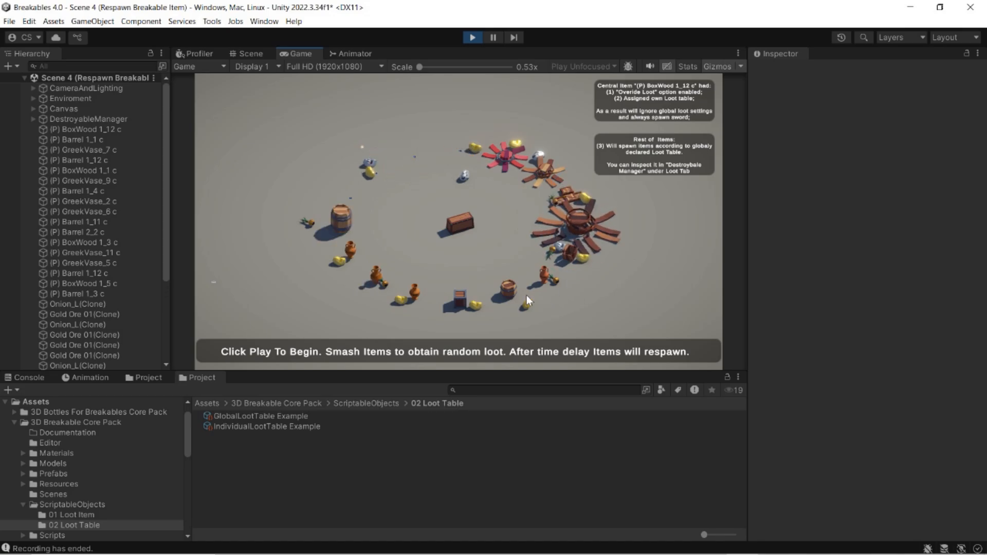
click(509, 290)
click(459, 303)
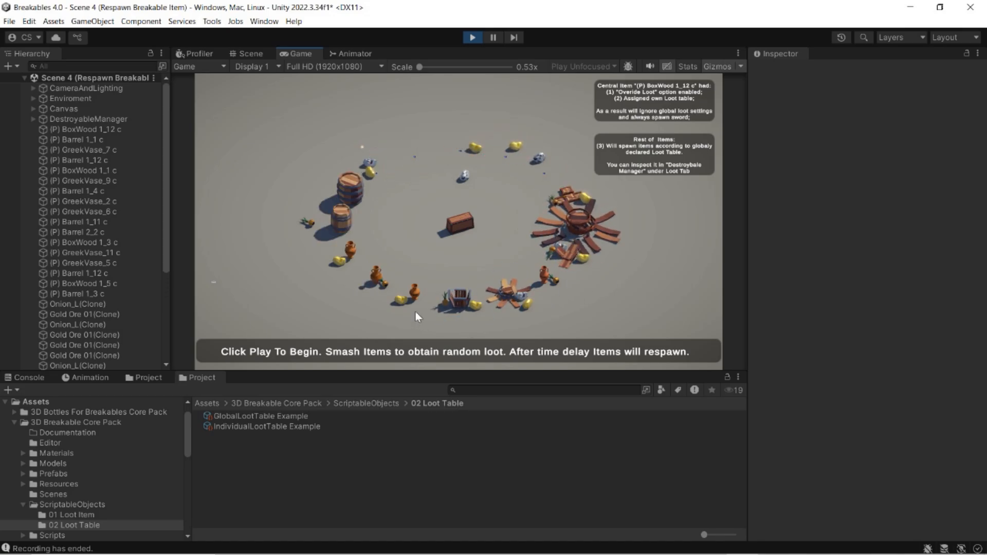
Smash the central BoxWood 1_12 c crate and another round of respawned barrels and vases around the ring
click(460, 224)
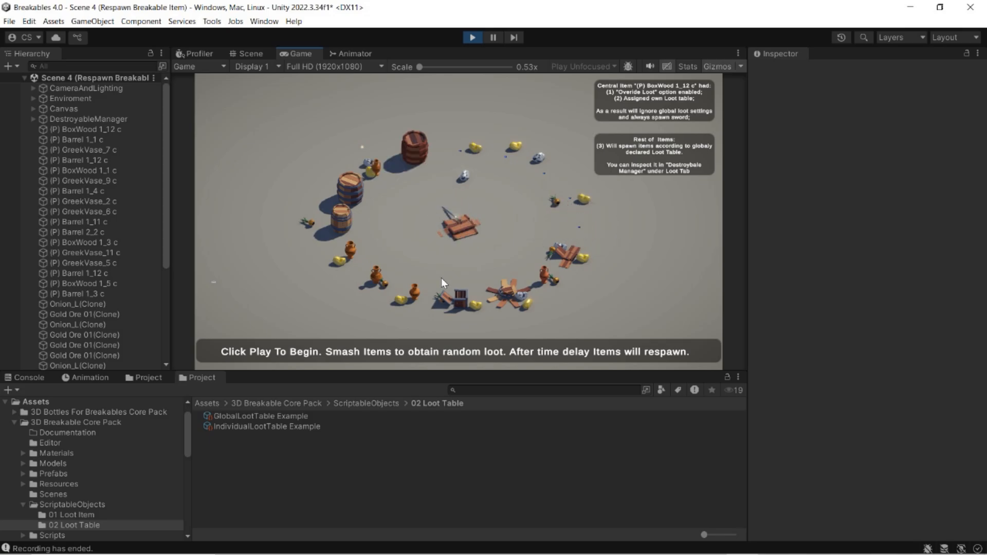
click(416, 294)
click(375, 274)
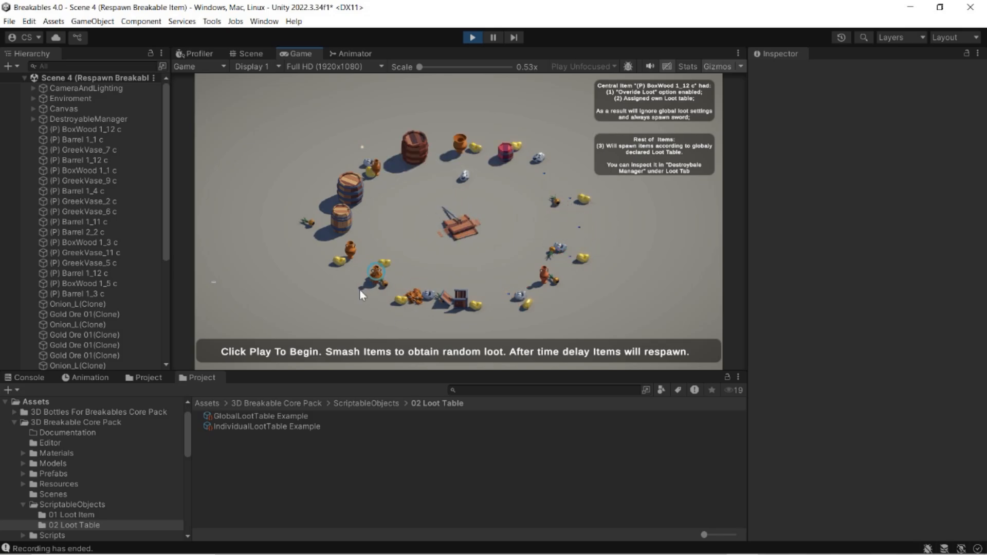
click(349, 254)
click(332, 225)
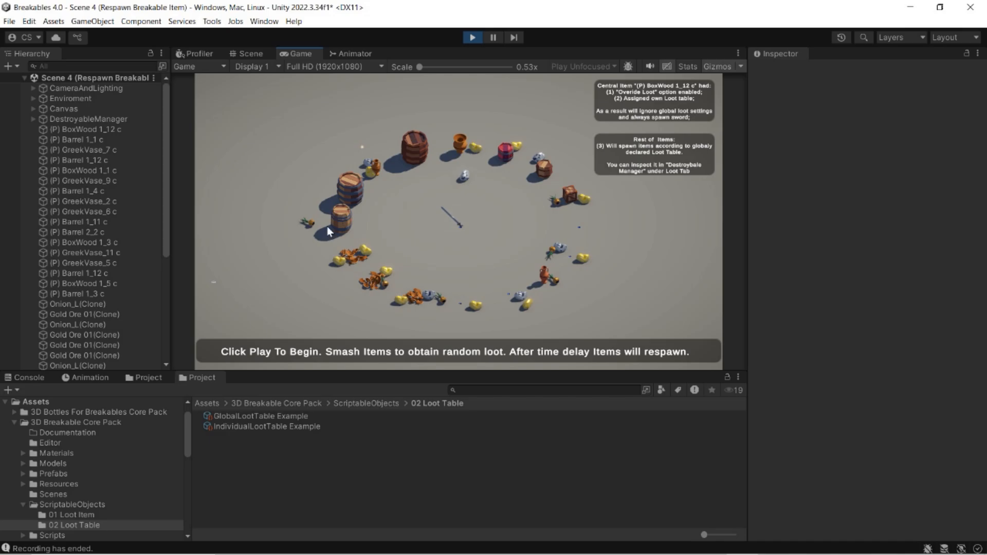
click(354, 189)
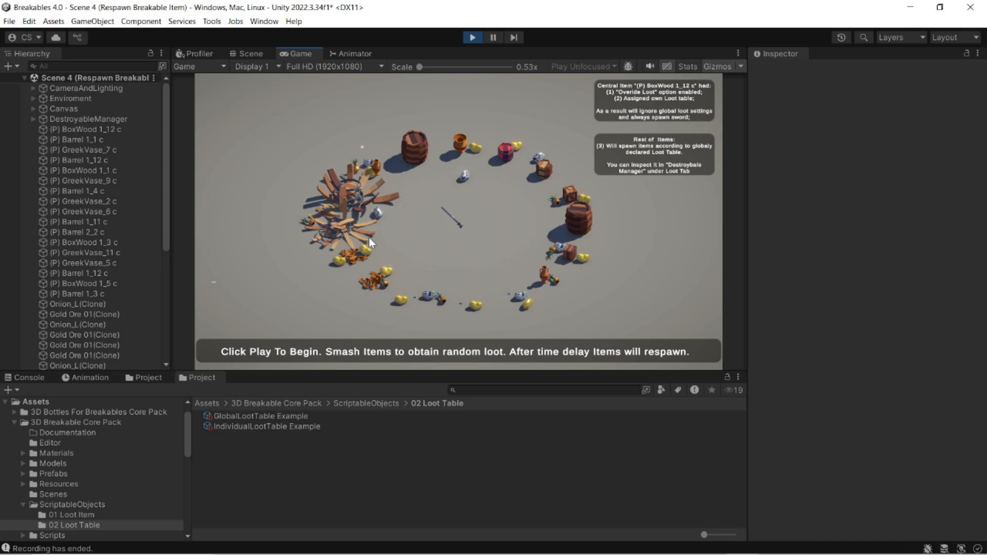
click(414, 149)
click(460, 144)
click(505, 152)
click(543, 170)
click(578, 221)
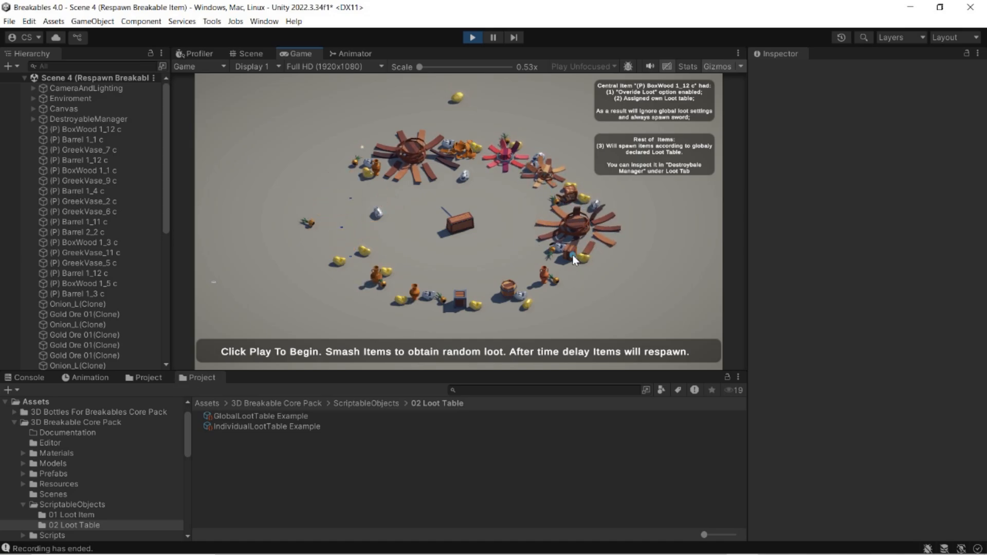
click(545, 276)
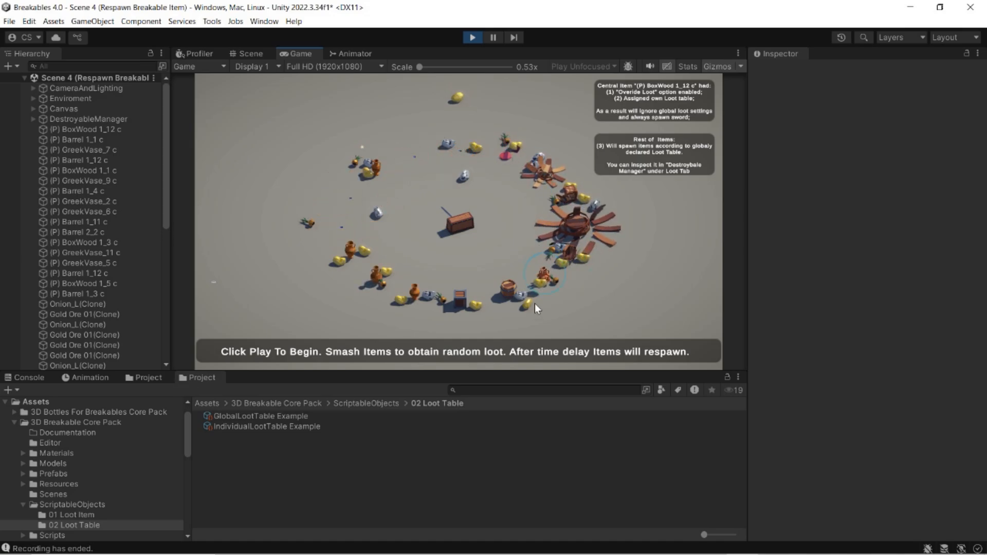
click(508, 290)
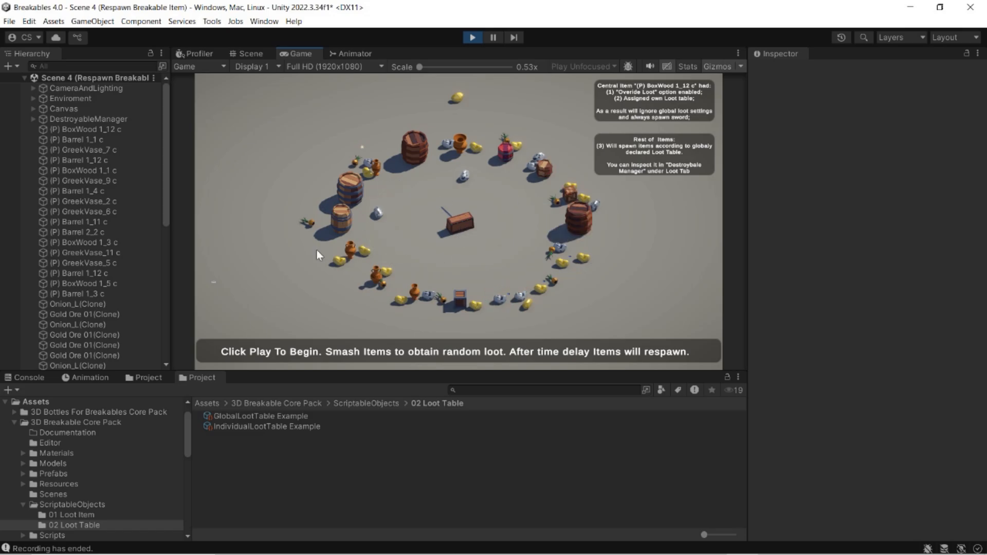
Display the loot records of the GlobalLootTable Example asset, and smash the central crate and two ring barrels to compare their drops
click(221, 416)
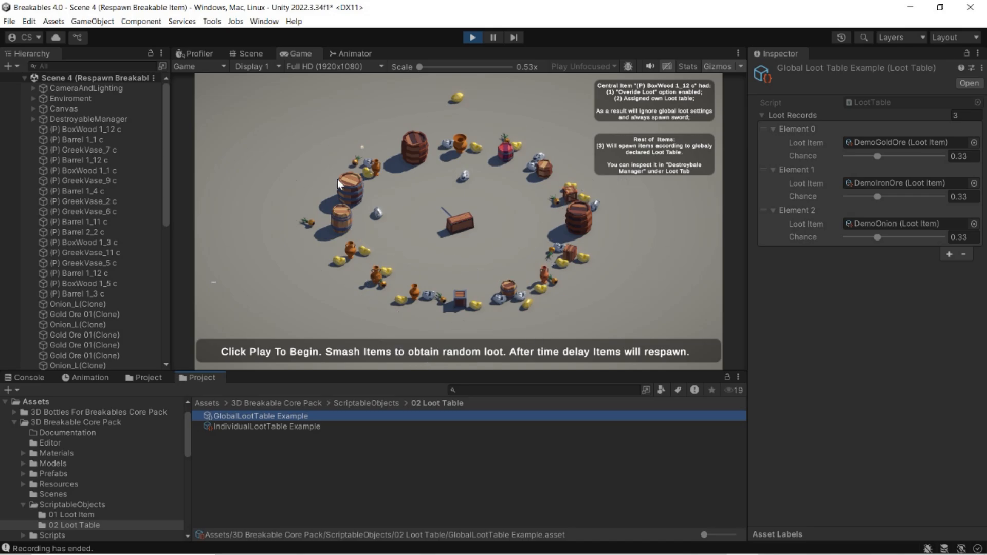
click(467, 227)
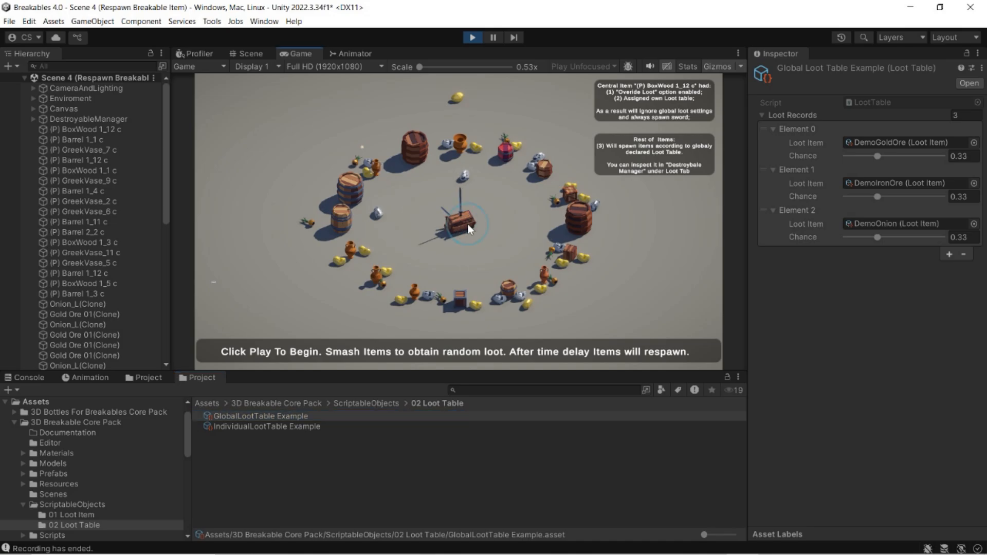
click(584, 224)
click(508, 293)
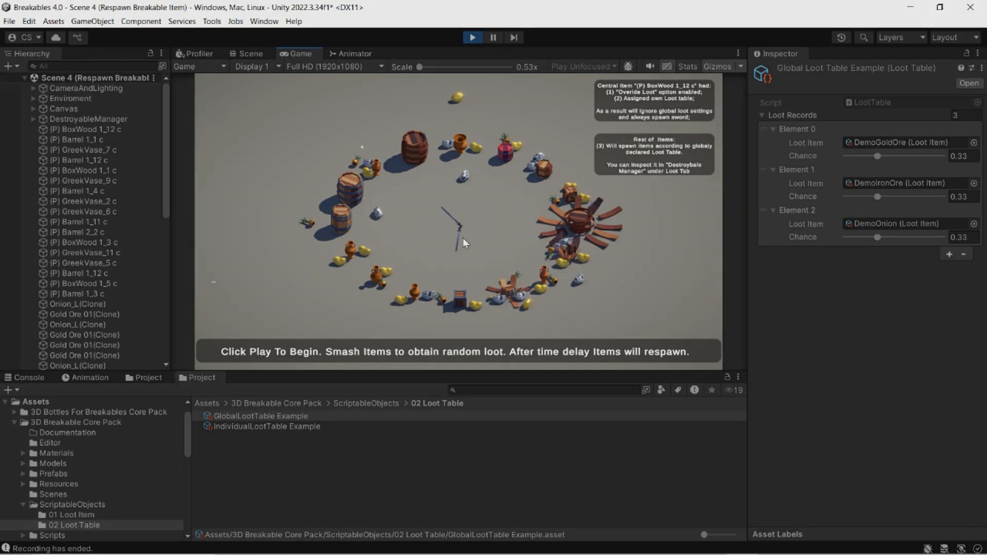